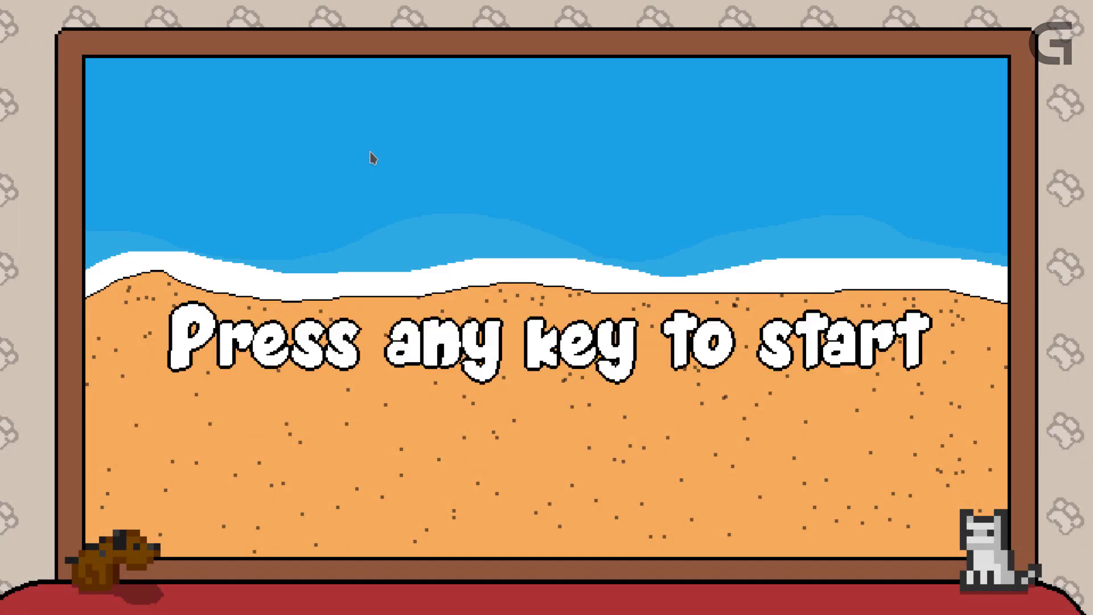
Press Enter on the beach title screen to reach the Select Level screen
key(Return)
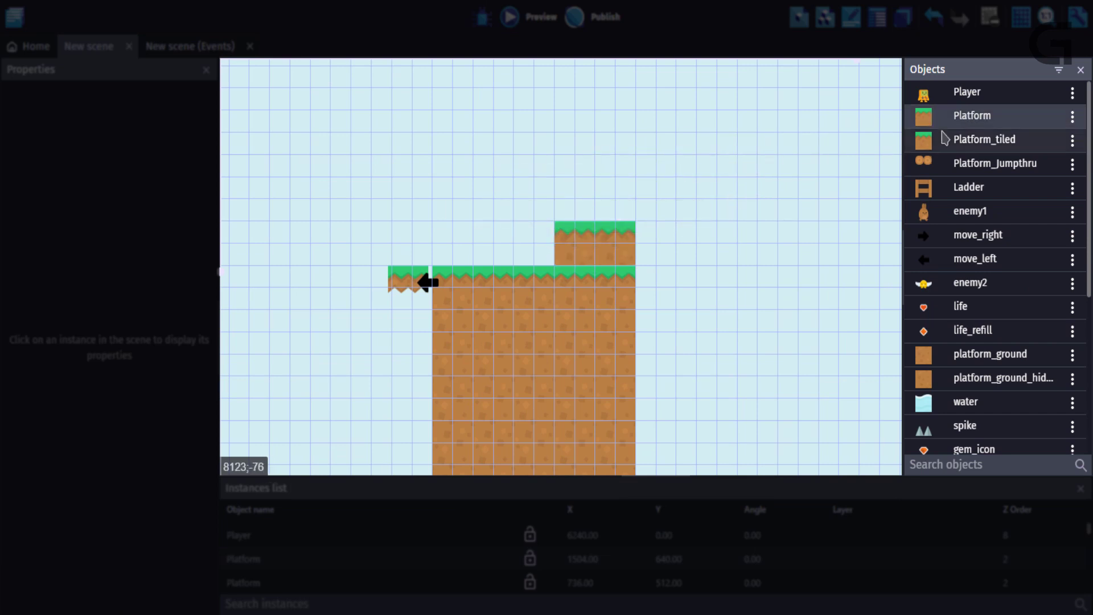
Place two more Platform tiles in the scene and raise one tile by a grid cell
drag(940, 121, 517, 212)
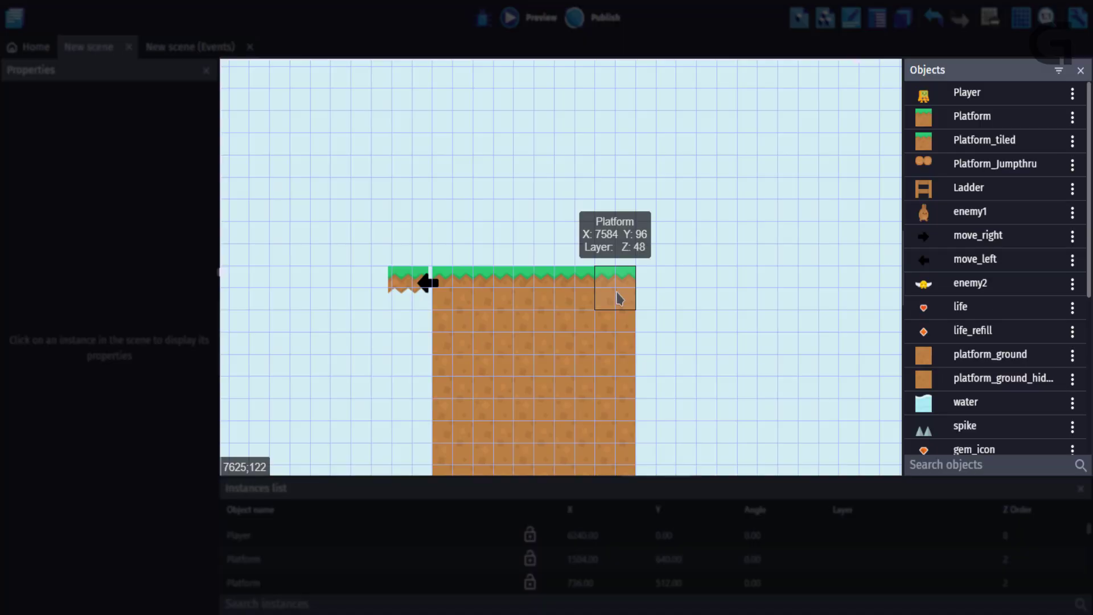
click(619, 297)
drag(621, 279, 529, 247)
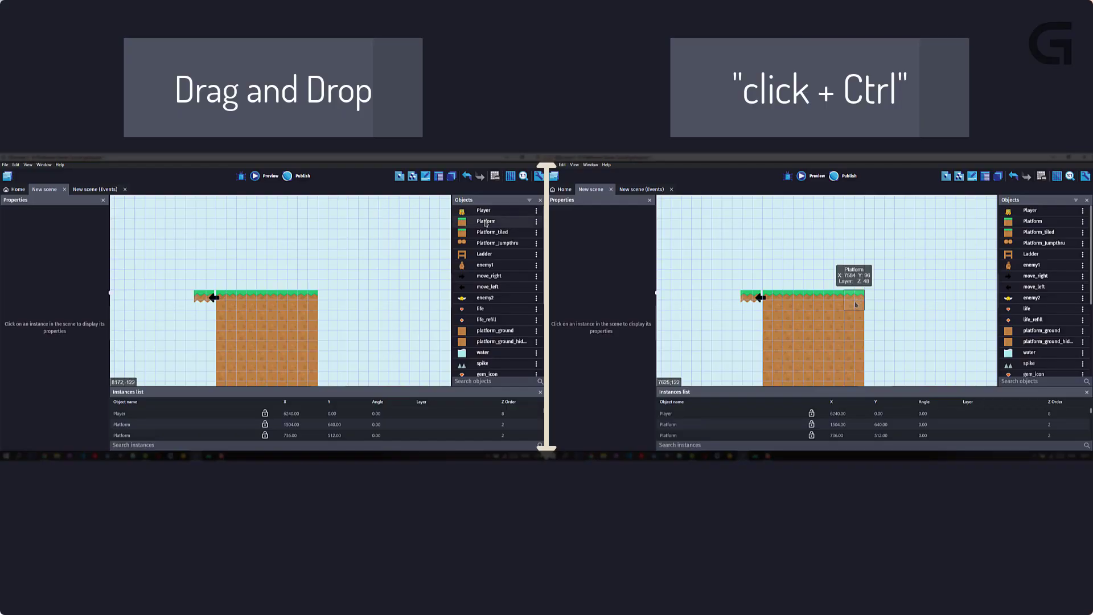
click(855, 304)
drag(486, 224, 328, 251)
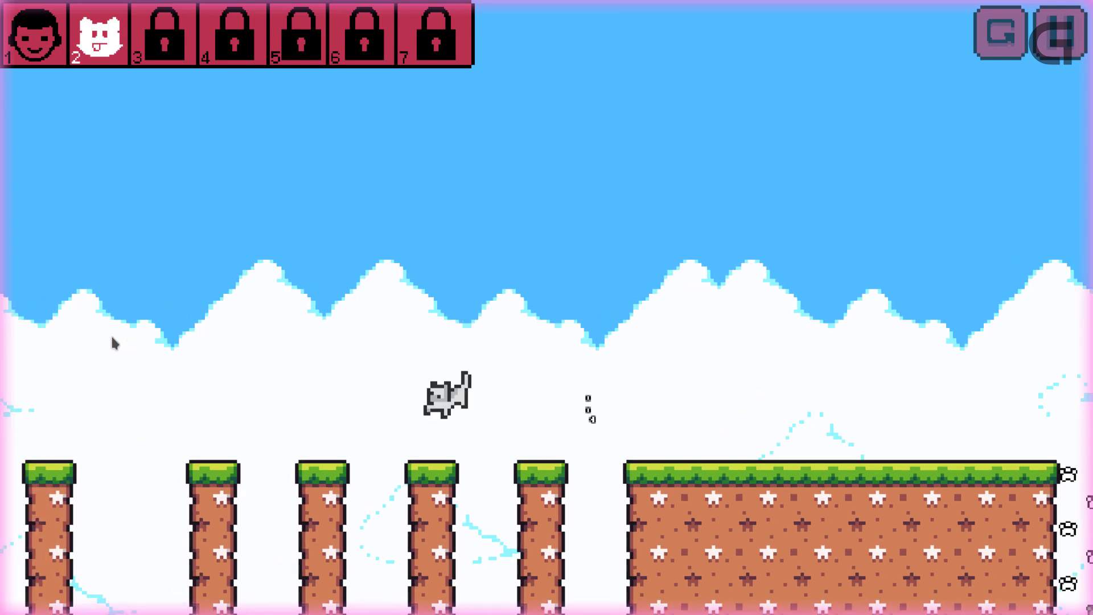
Run and jump the cat across the grass pillars toward the wall
key(space)
key(space)
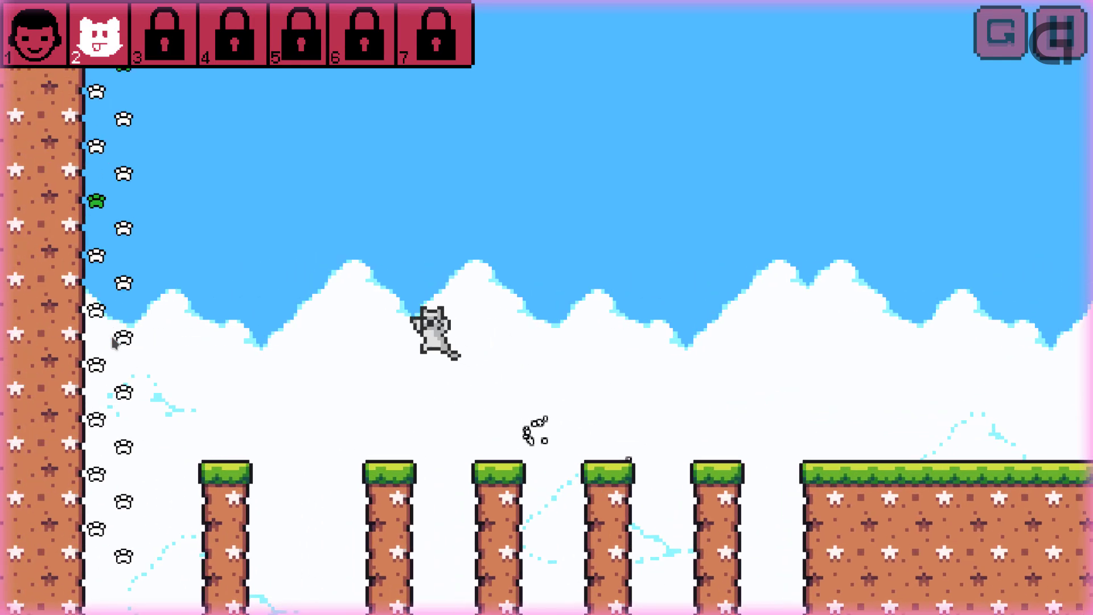
key(space)
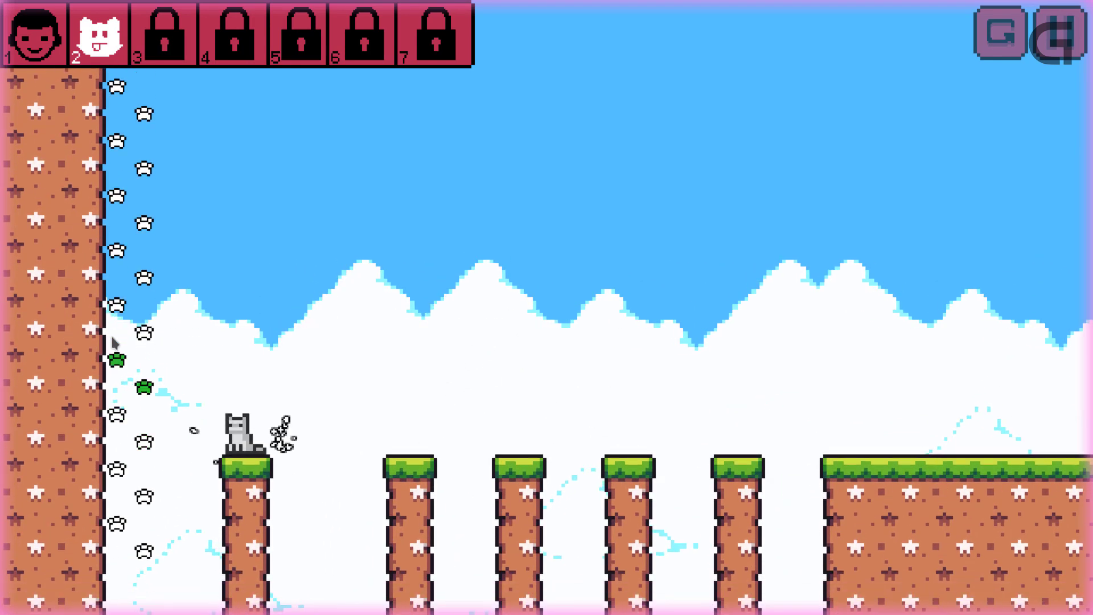
key(space)
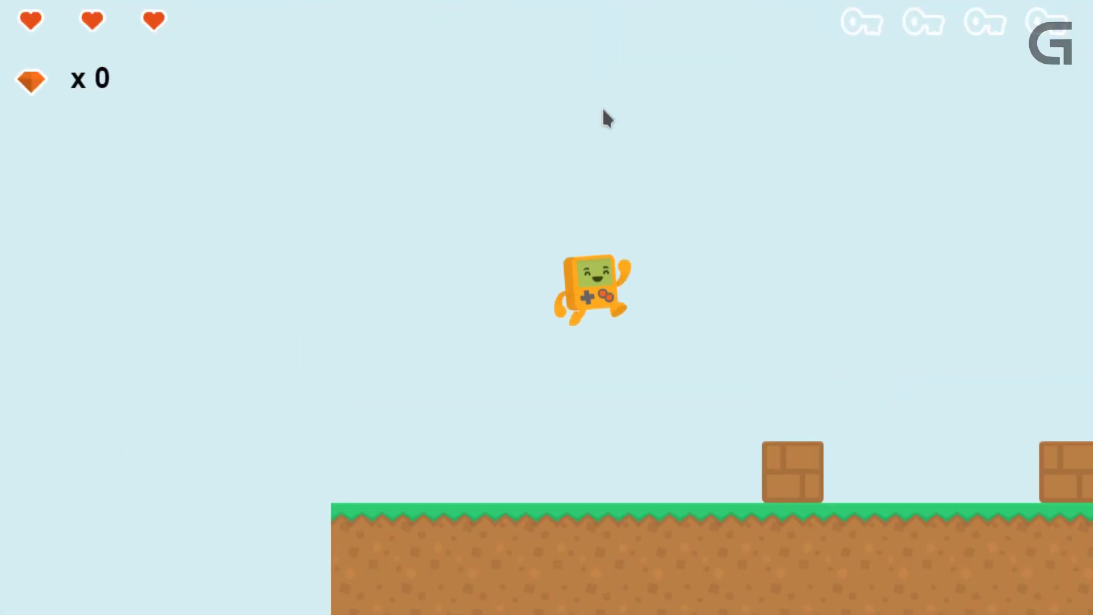
key(Right)
Jump over the crate, collect the gem and blue key, and climb the ladder
key(space)
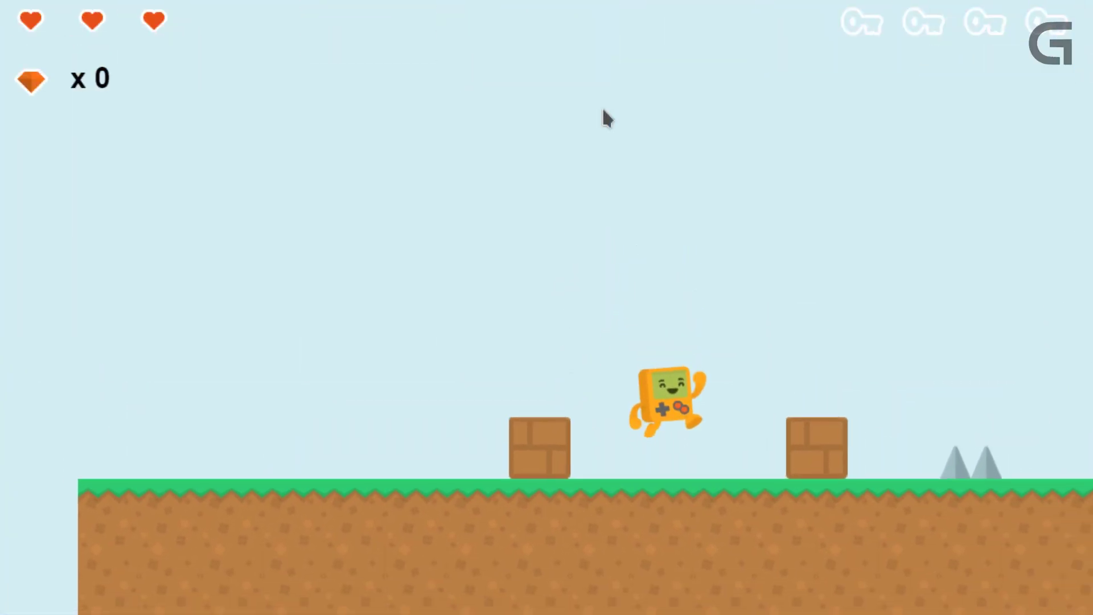
key(space)
key(space)
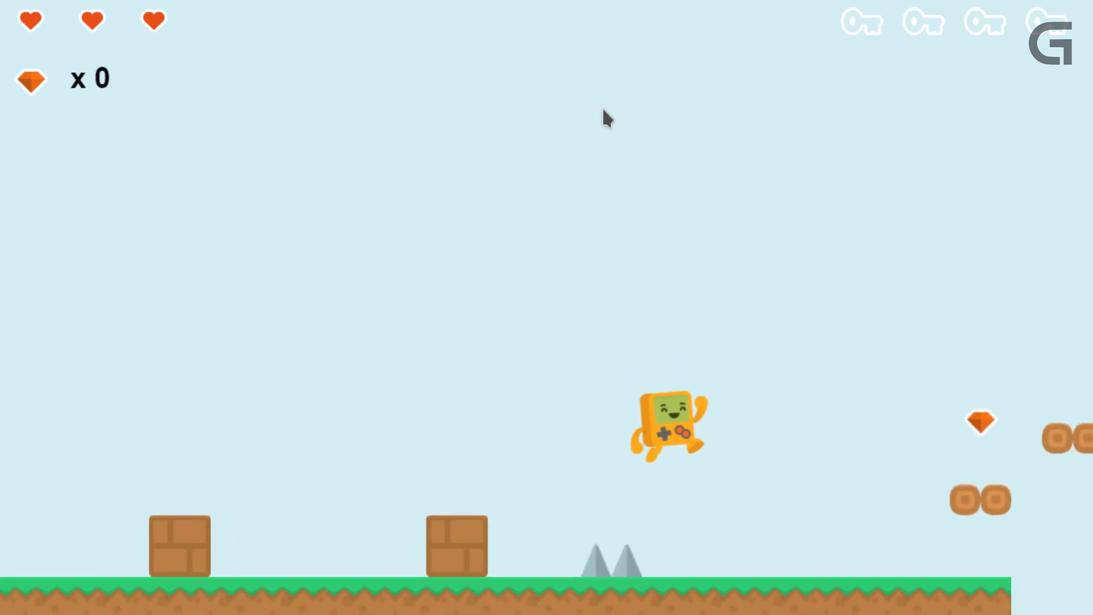
key(space)
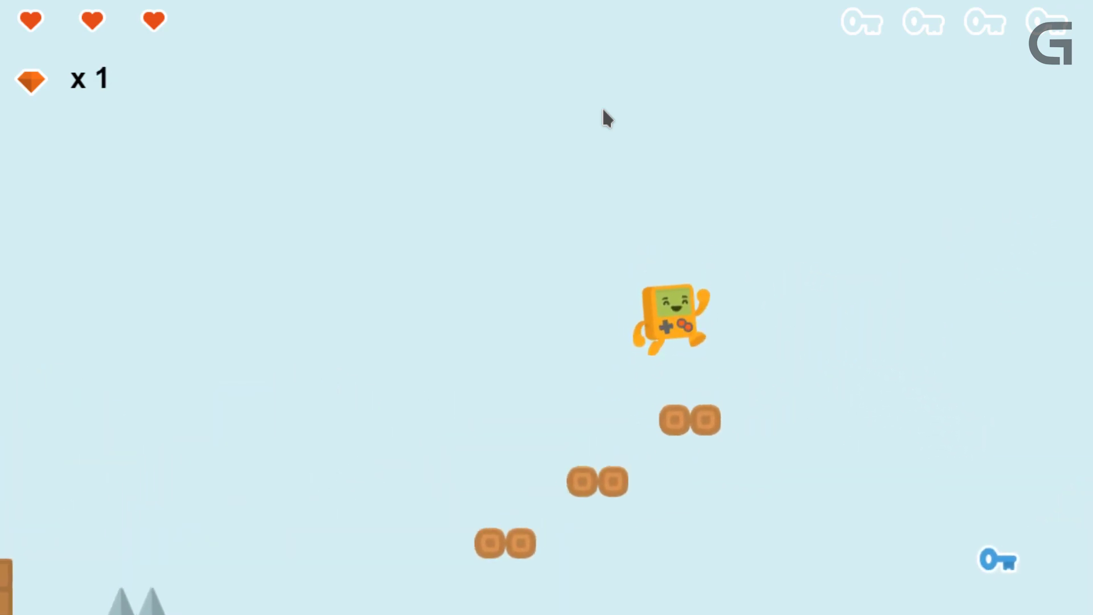
key(space)
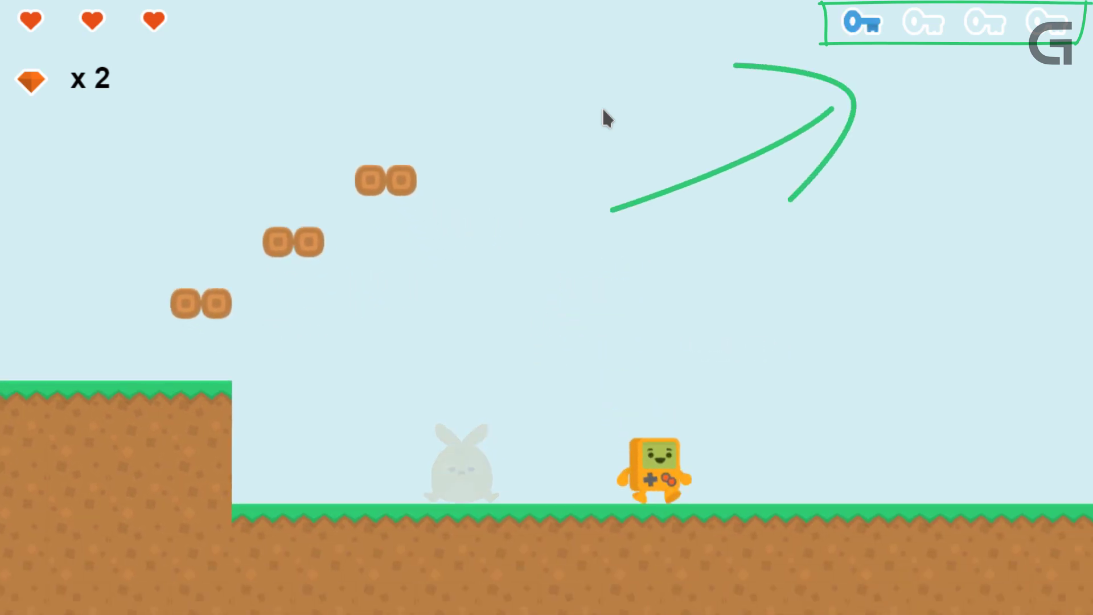
key(space)
key(Up)
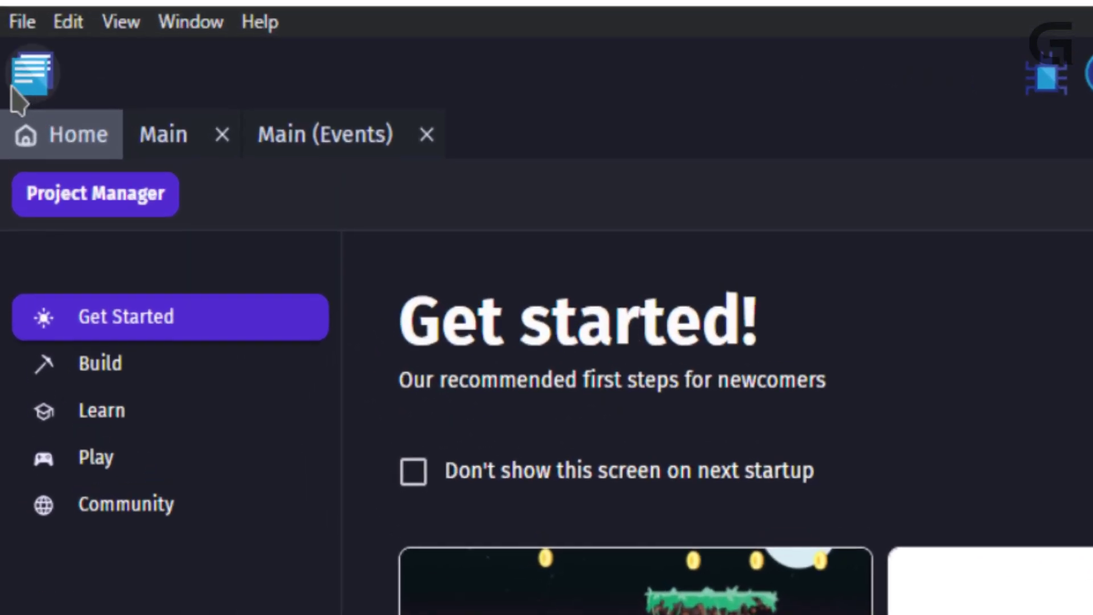
Remove all unused resources of any kind from the Project Manager's Resources list
click(12, 43)
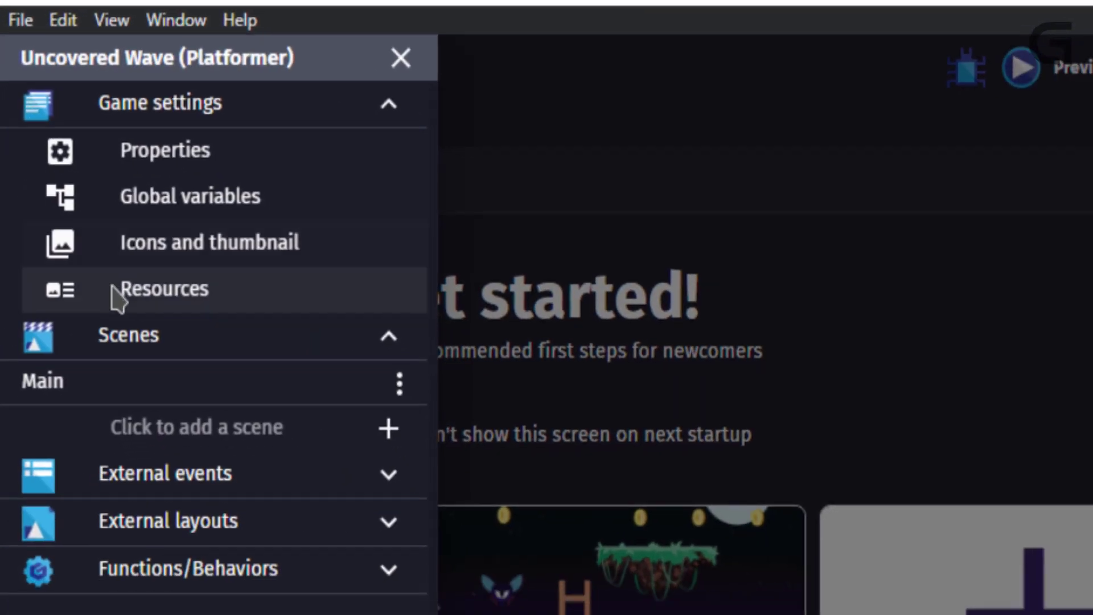
click(114, 312)
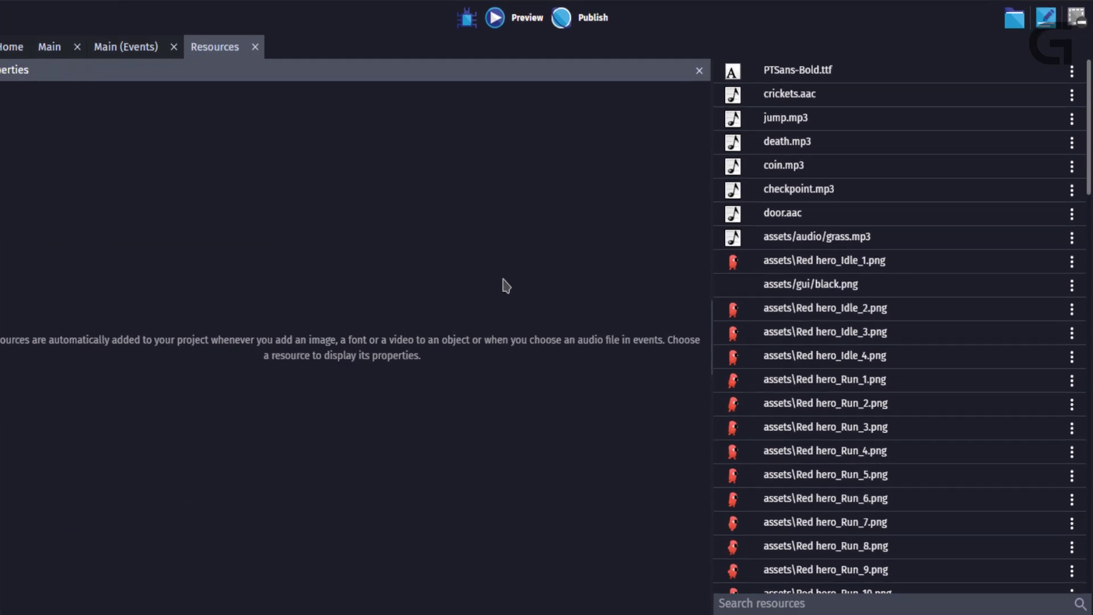
right_click(897, 316)
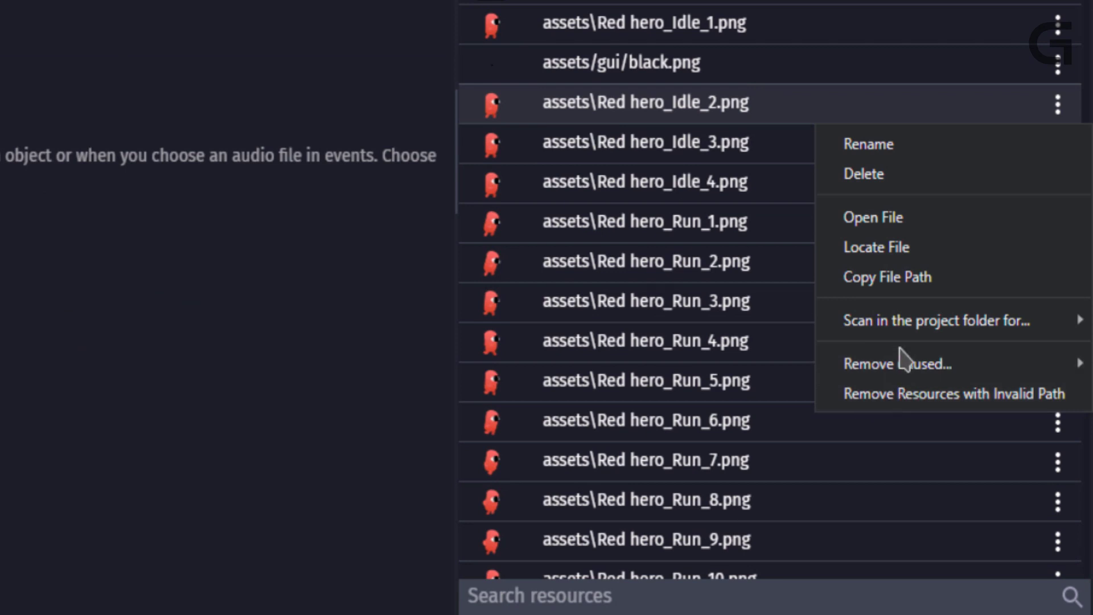
mouse_move(898, 361)
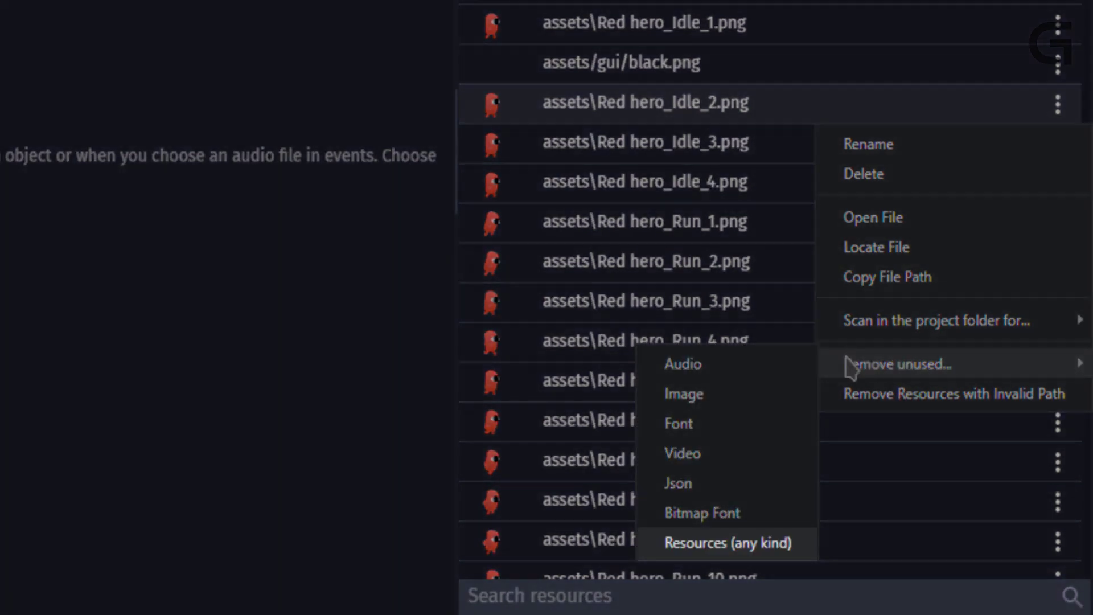
click(734, 542)
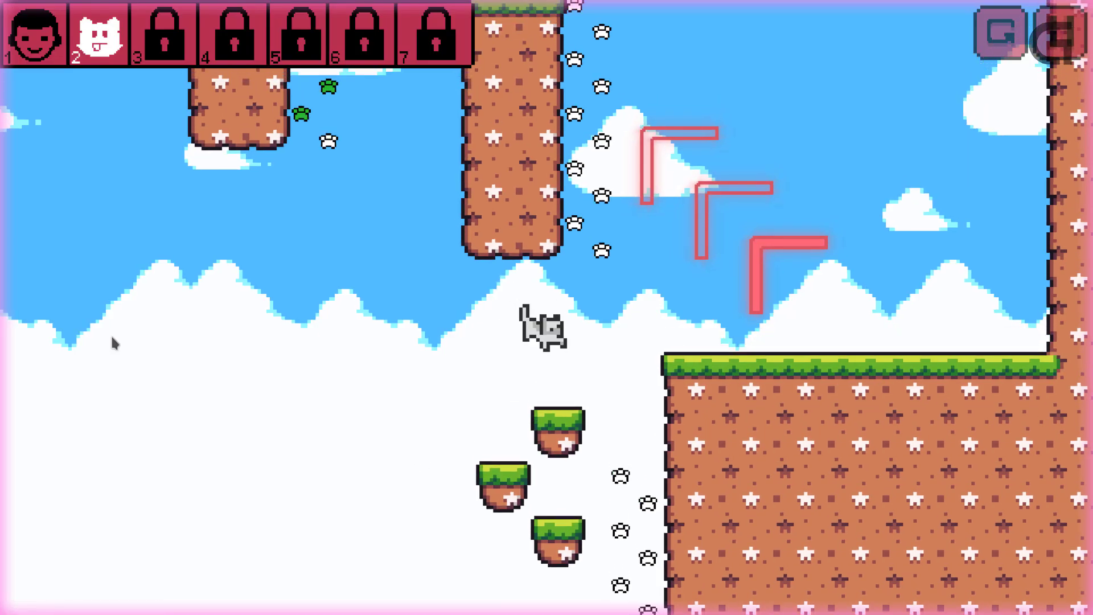
Jump the cat to the ledge, onto the pillar wall, and climb the middle pillar
key(Right)
key(space)
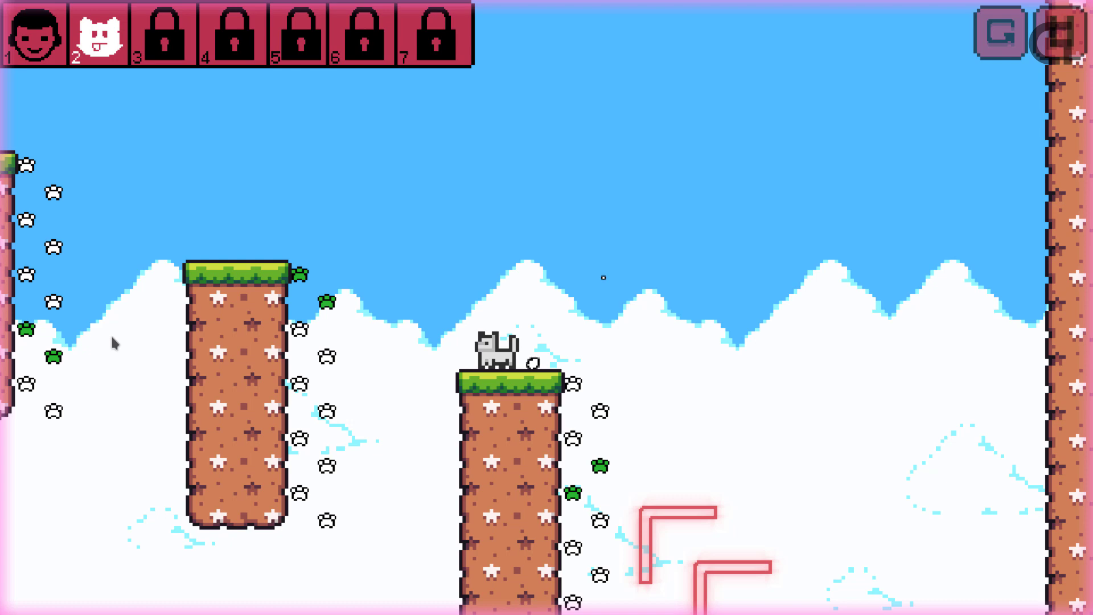
key(Left)
key(space)
key(Up)
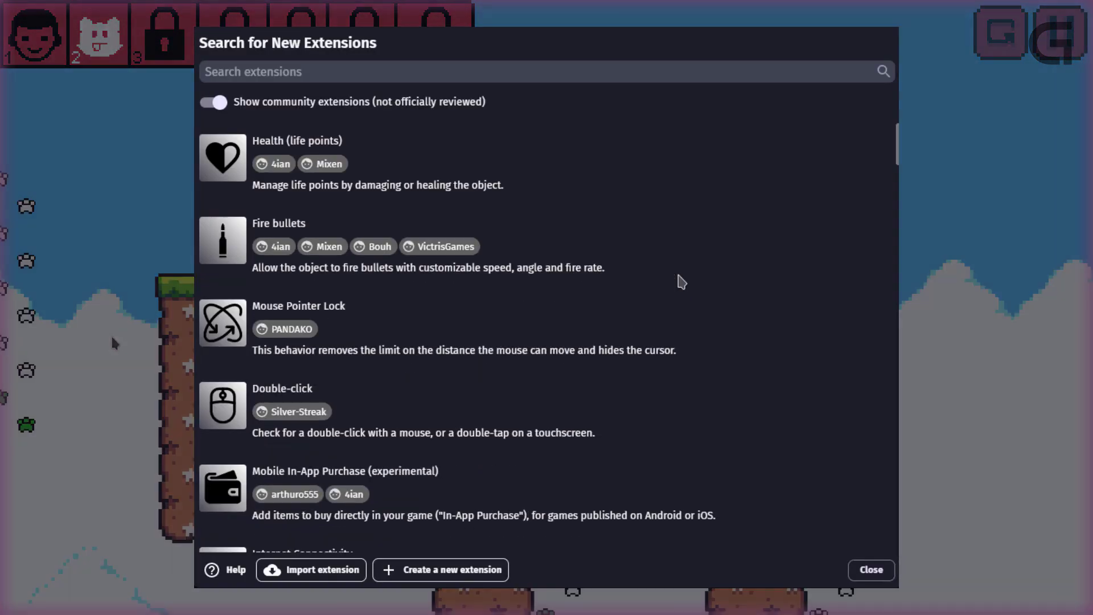
scroll(681, 282, down, 7)
scroll(681, 282, down, 14)
scroll(682, 281, down, 3)
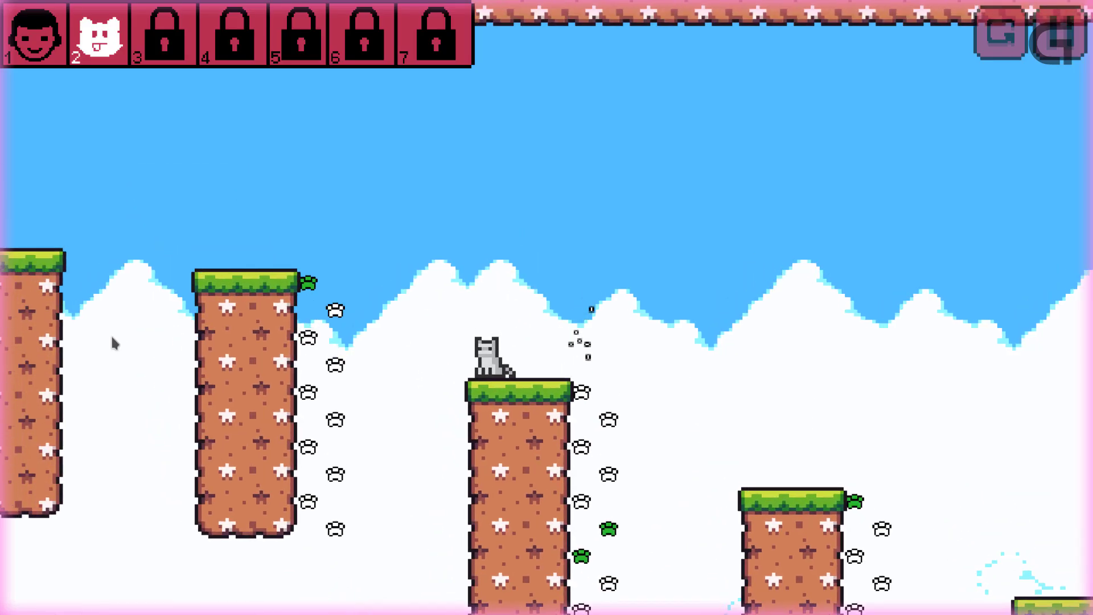
Leap the cat to the next pillar, climb the right-hand wall and jump off it
key(space)
key(Left)
key(Up)
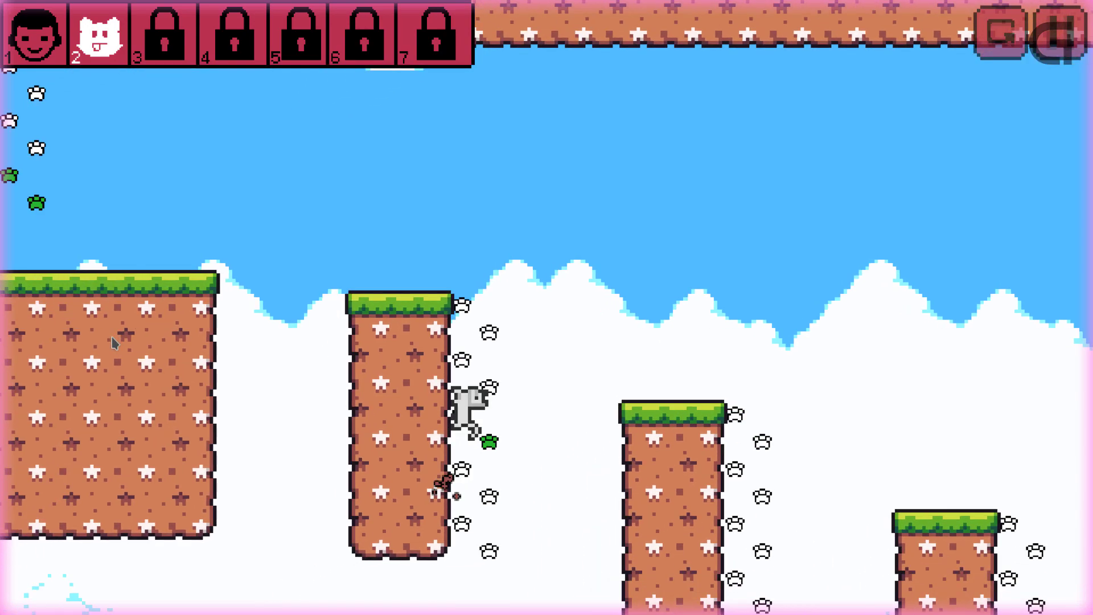
key(space)
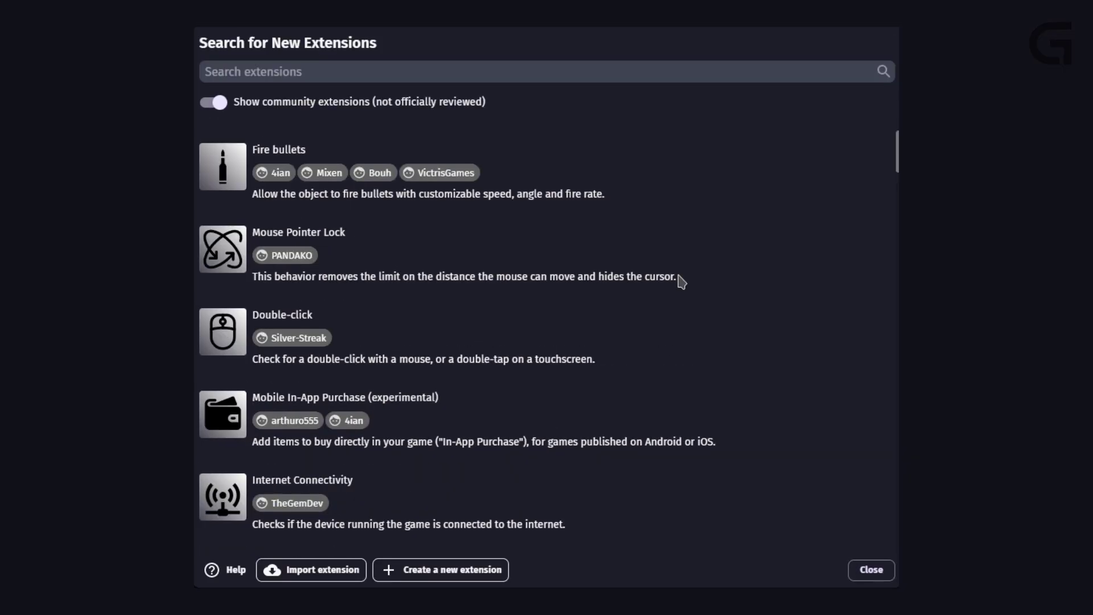
scroll(681, 282, down, 3)
scroll(681, 281, down, 10)
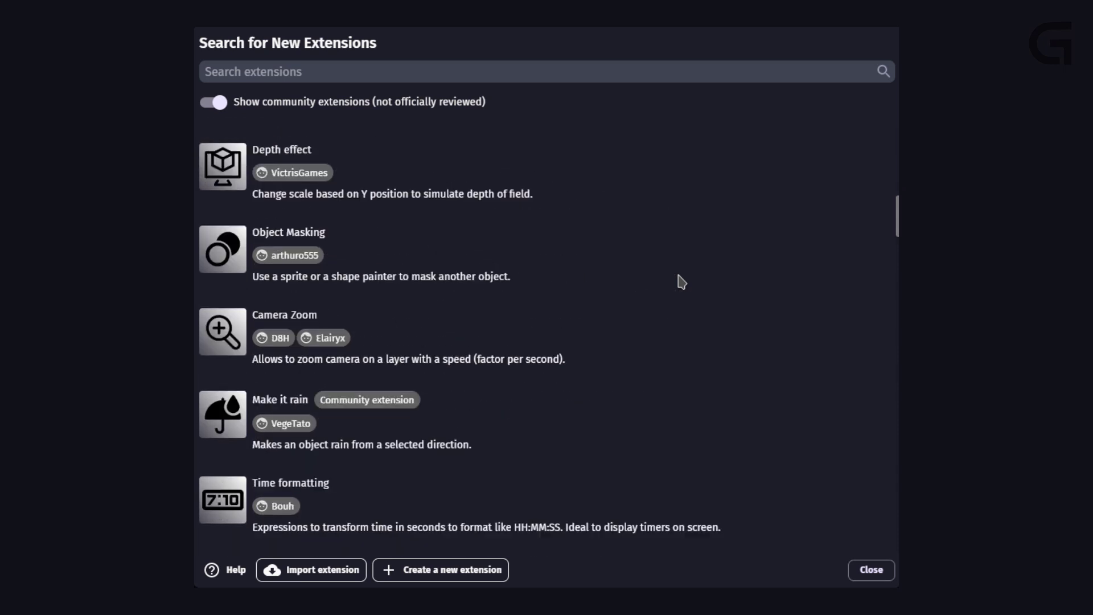
scroll(680, 281, down, 8)
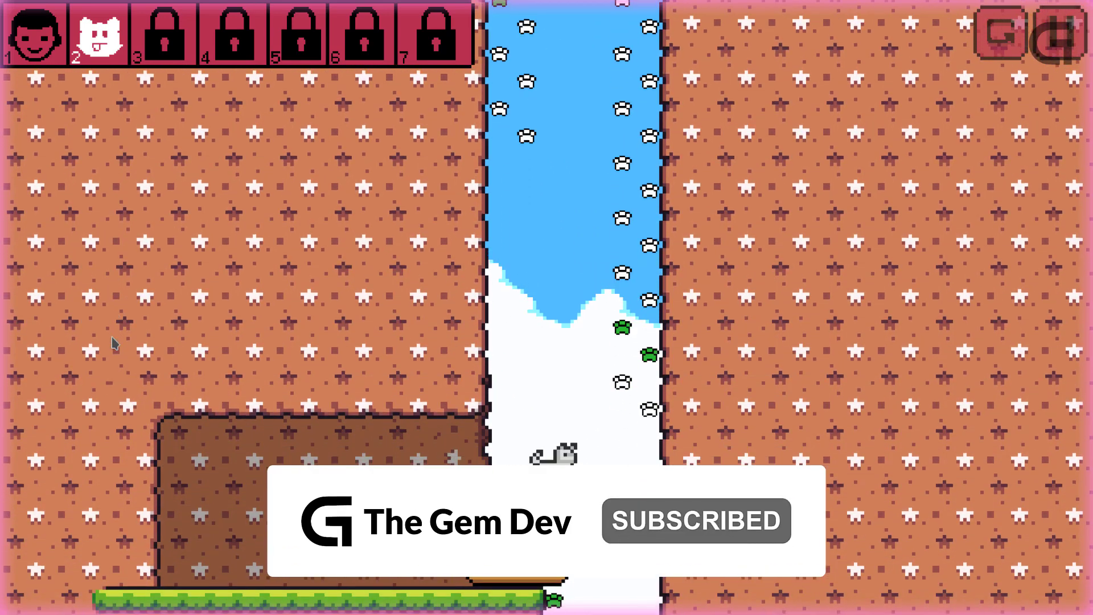
key(space)
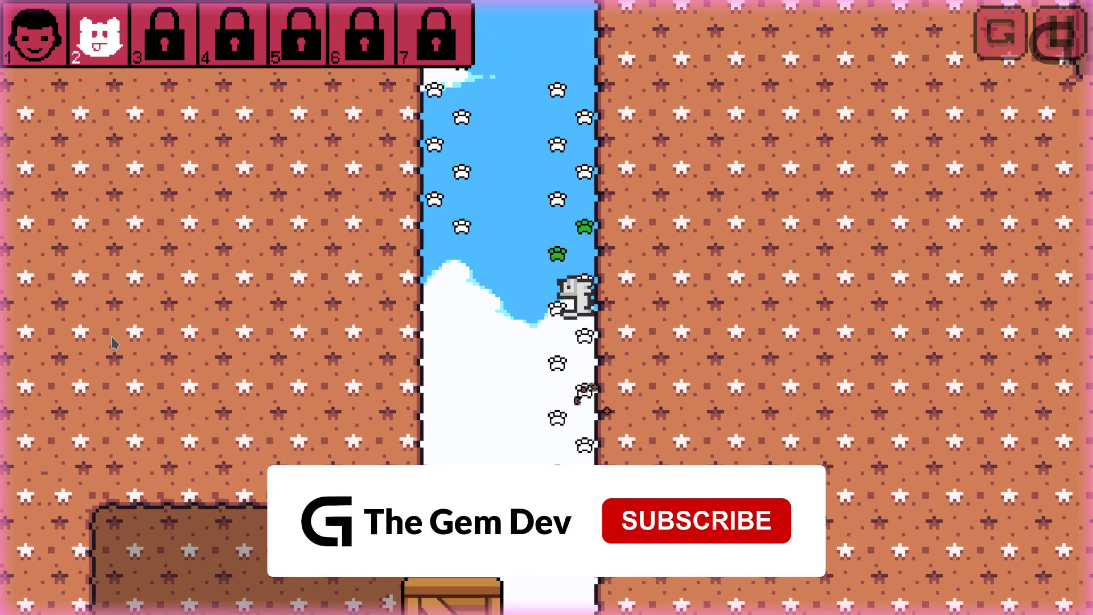
key(space)
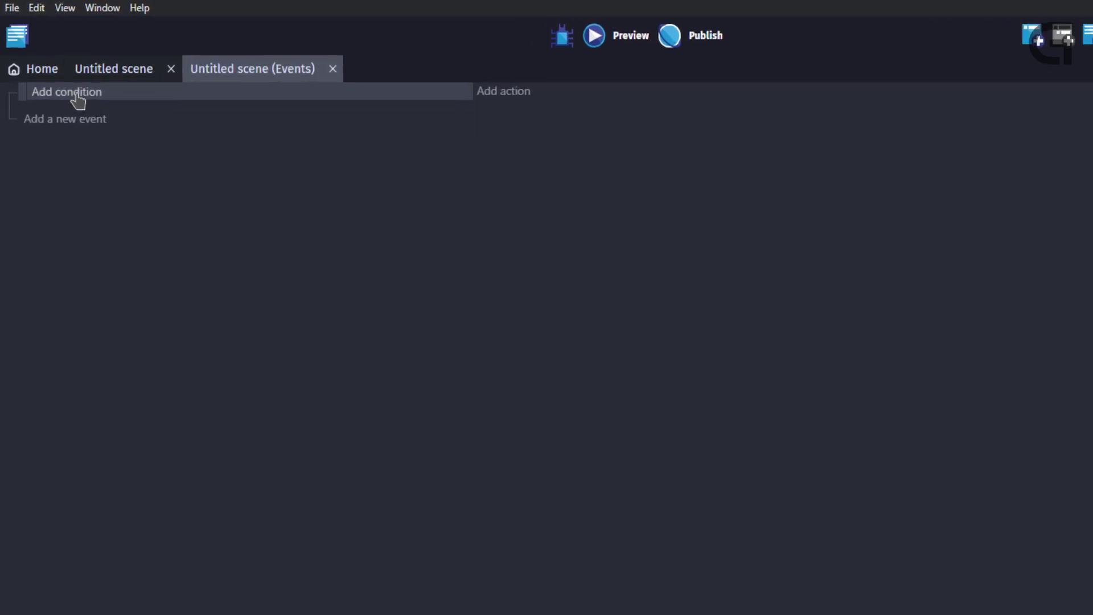
Give the empty event the apple object's Is moving condition
click(65, 80)
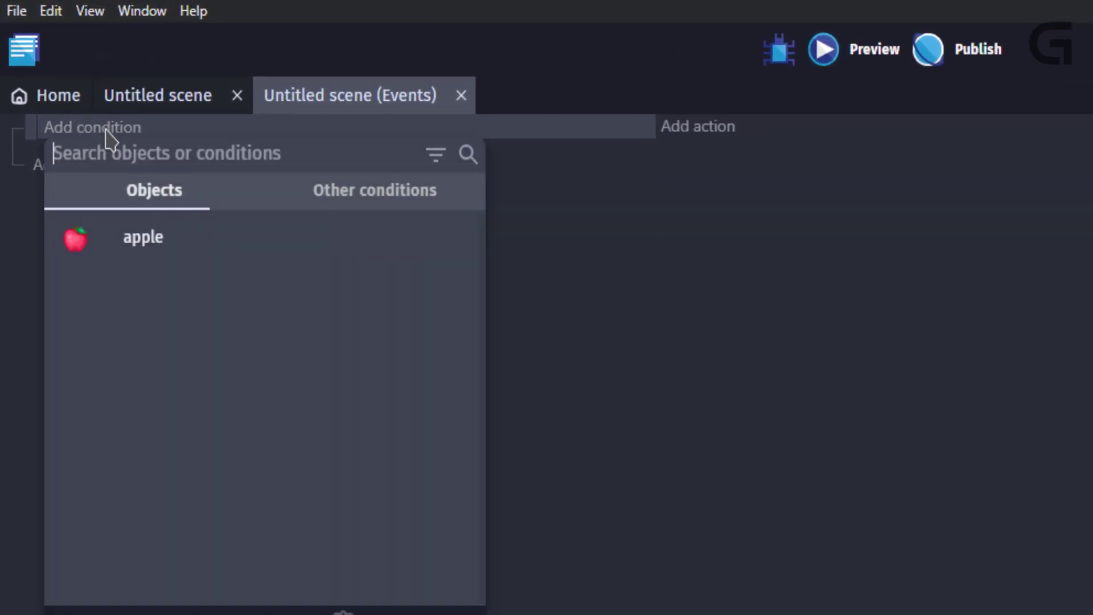
click(135, 243)
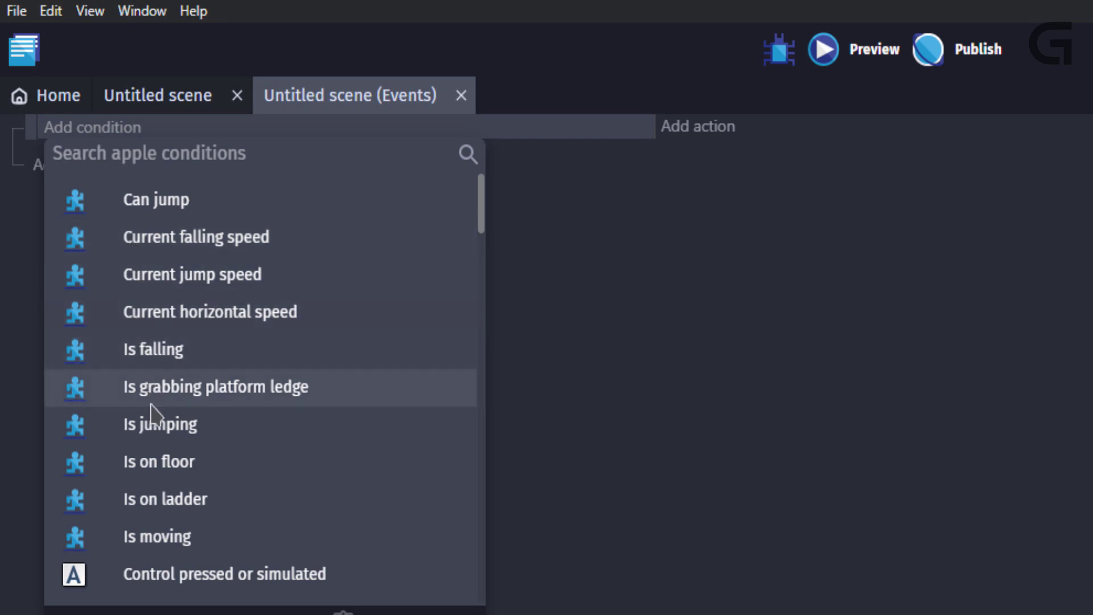
click(158, 537)
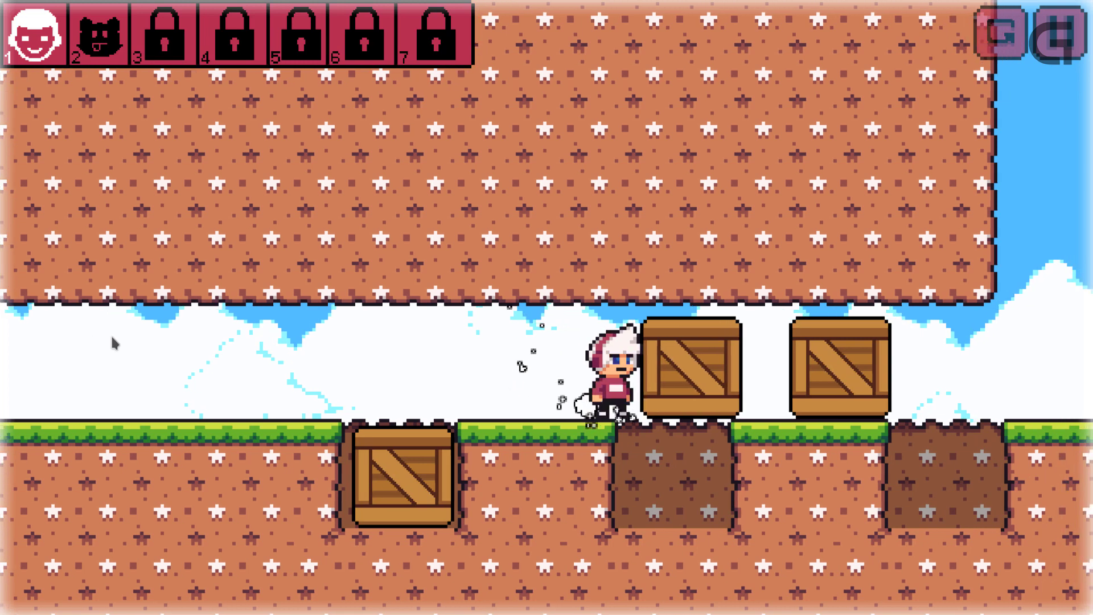
key(Right)
key(Right)
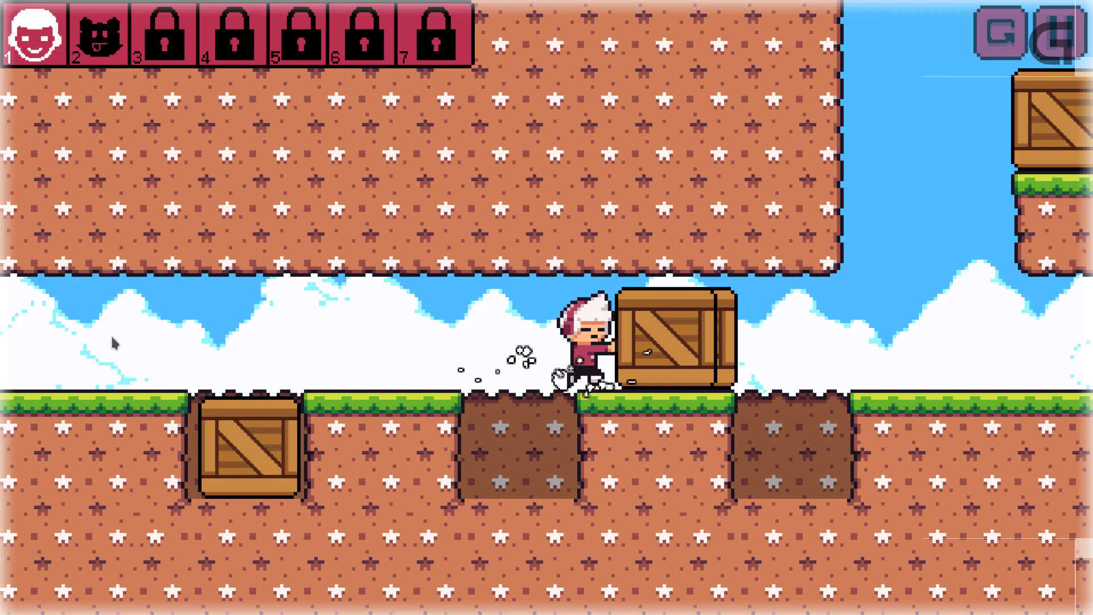
Sort the Instances list by X, then Y (each reversed), and finally by Angle
key(Right)
key(Right)
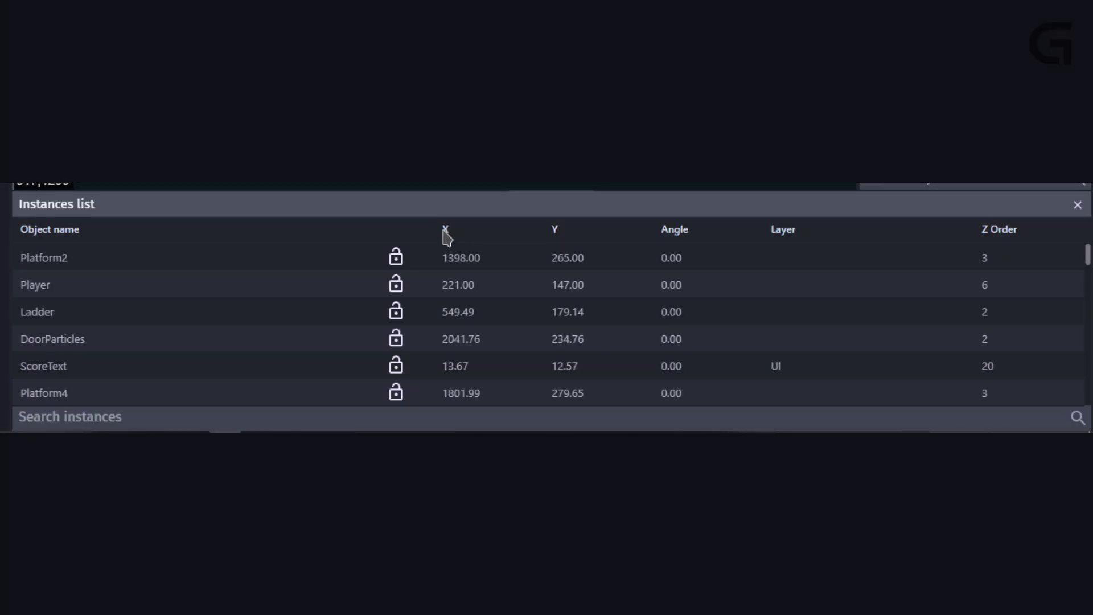
click(446, 230)
click(446, 230)
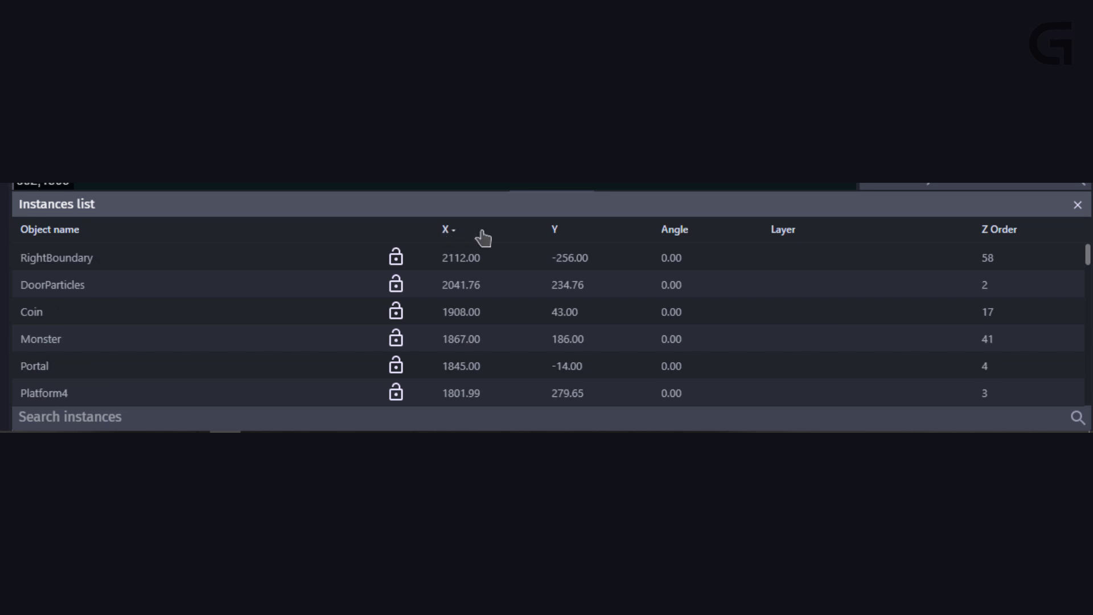
click(556, 230)
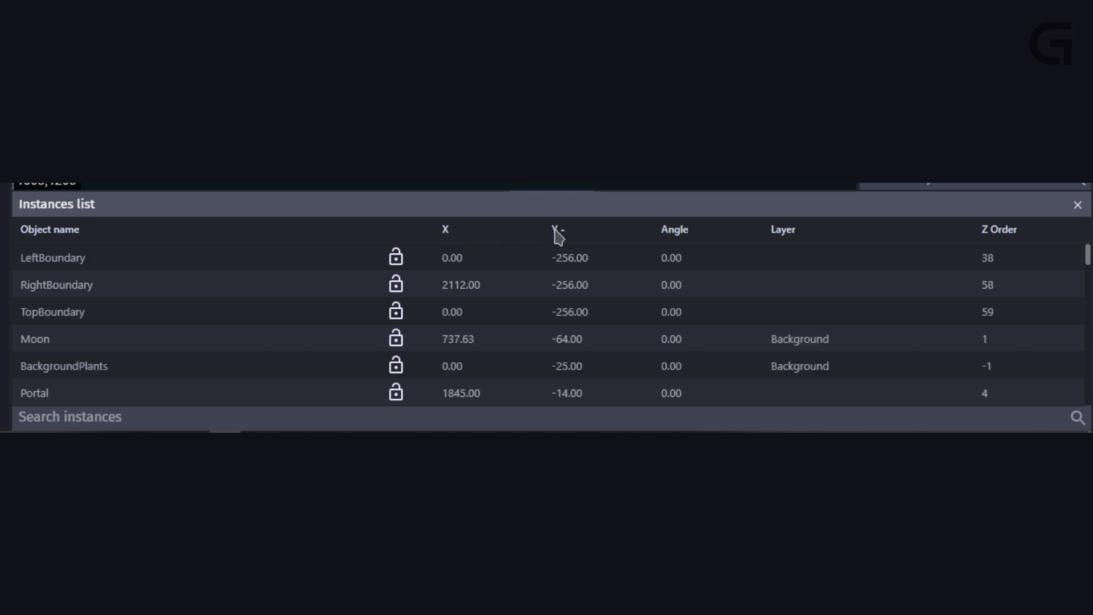
click(557, 232)
click(675, 235)
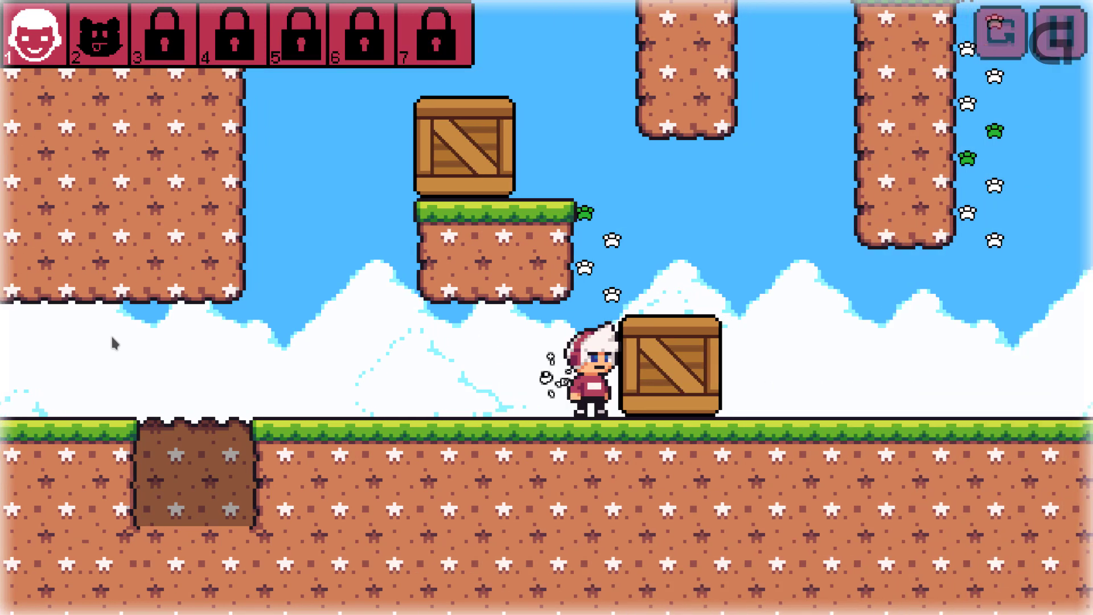
Switch to the cat with key 2 and move it left beside the crates
key(2)
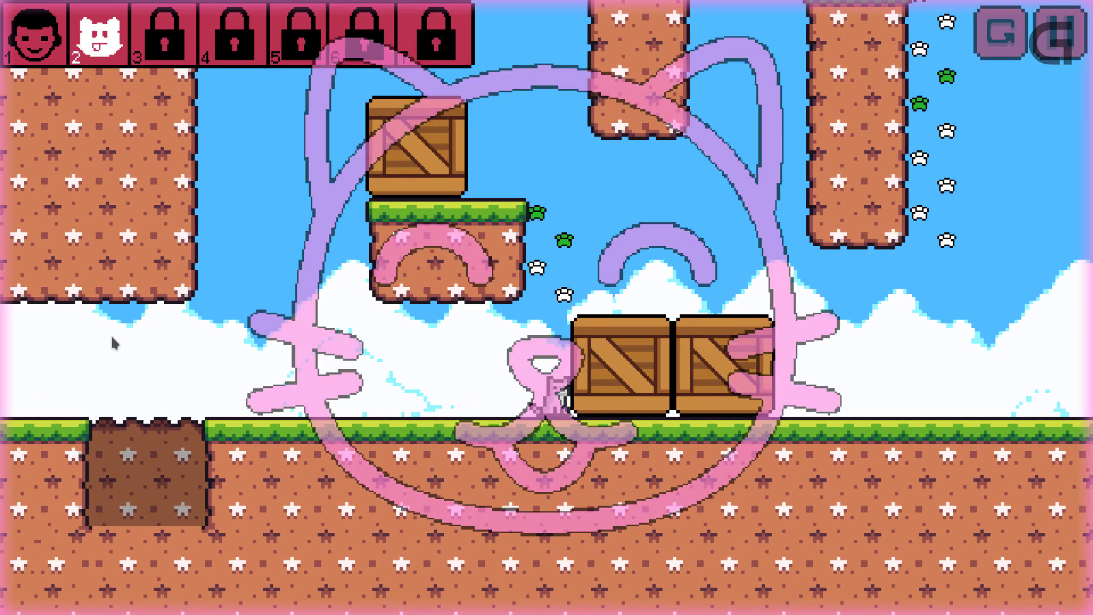
key(Left)
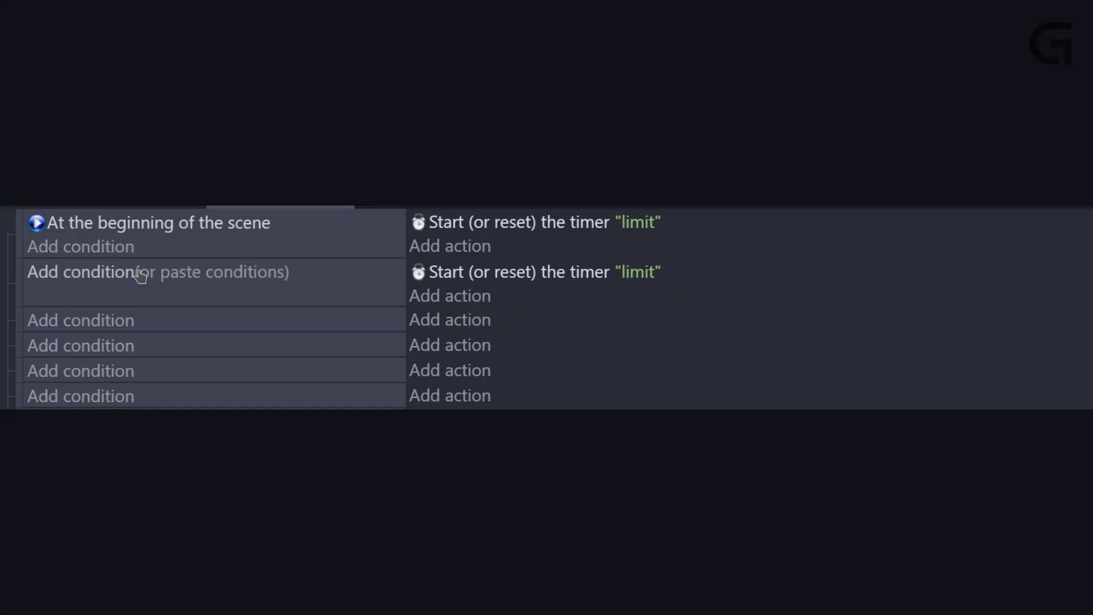
Paste the timer 'limit' > 0.2 s and Player-Checkpoint collision conditions into the two events
click(140, 276)
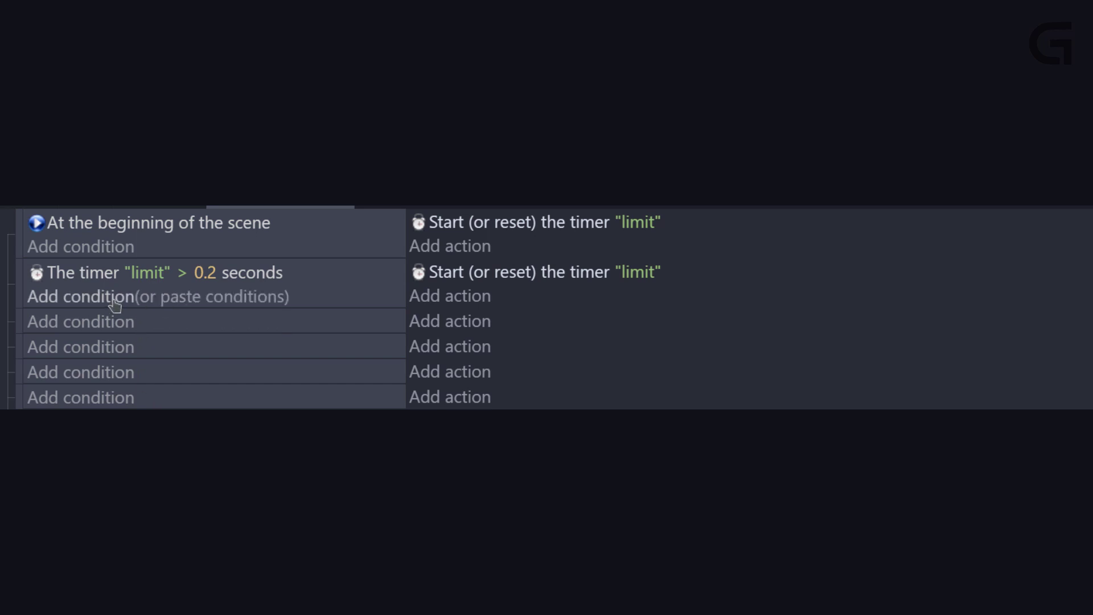
click(187, 302)
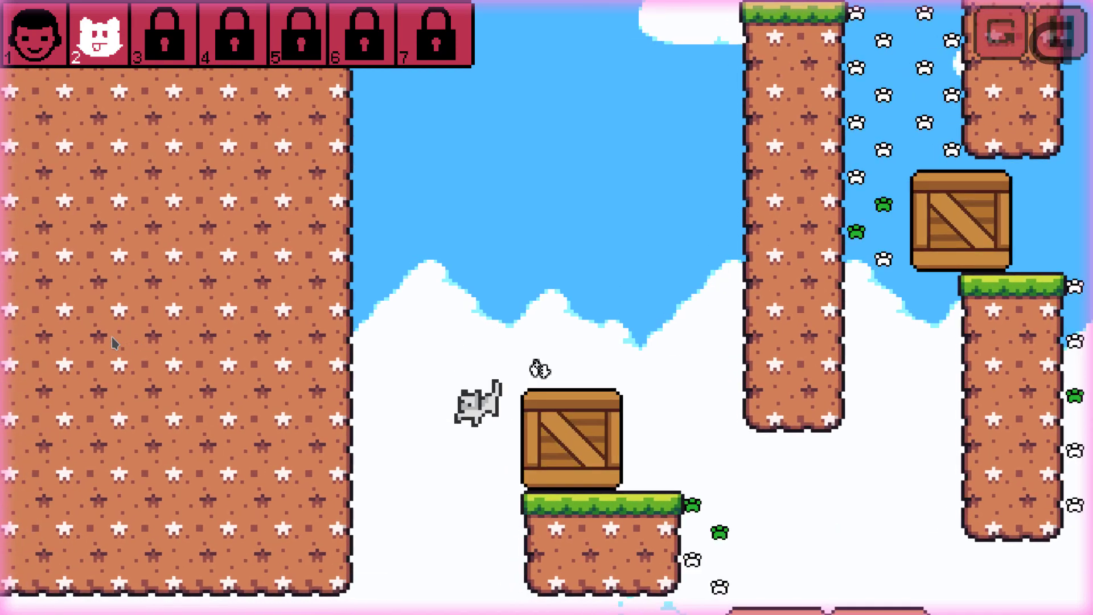
Switch back to the boy with key 1 and push the crates to the right
key(1)
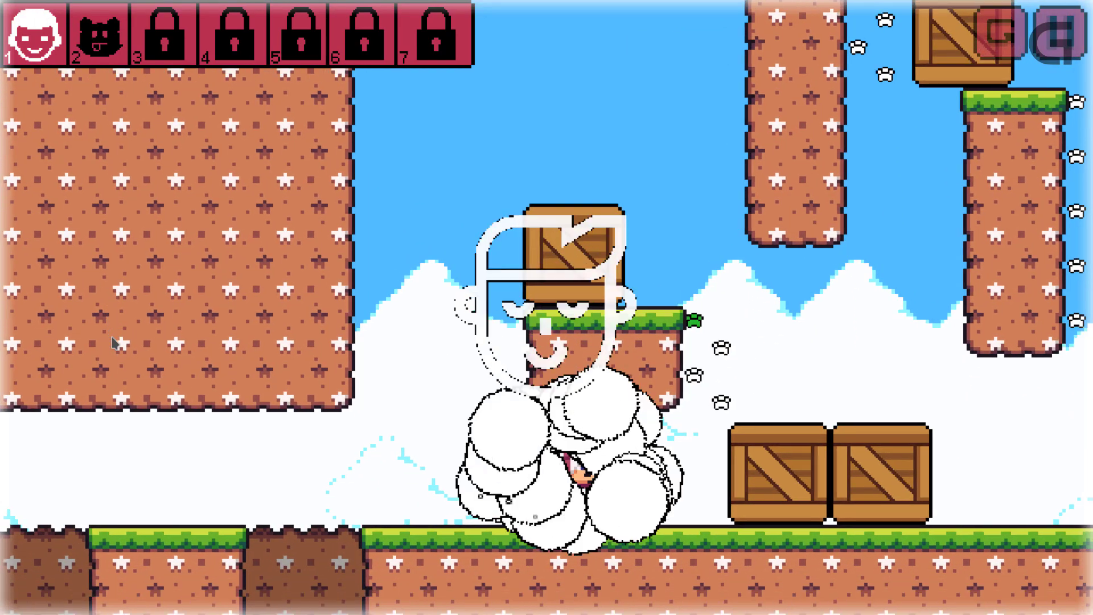
key(Right)
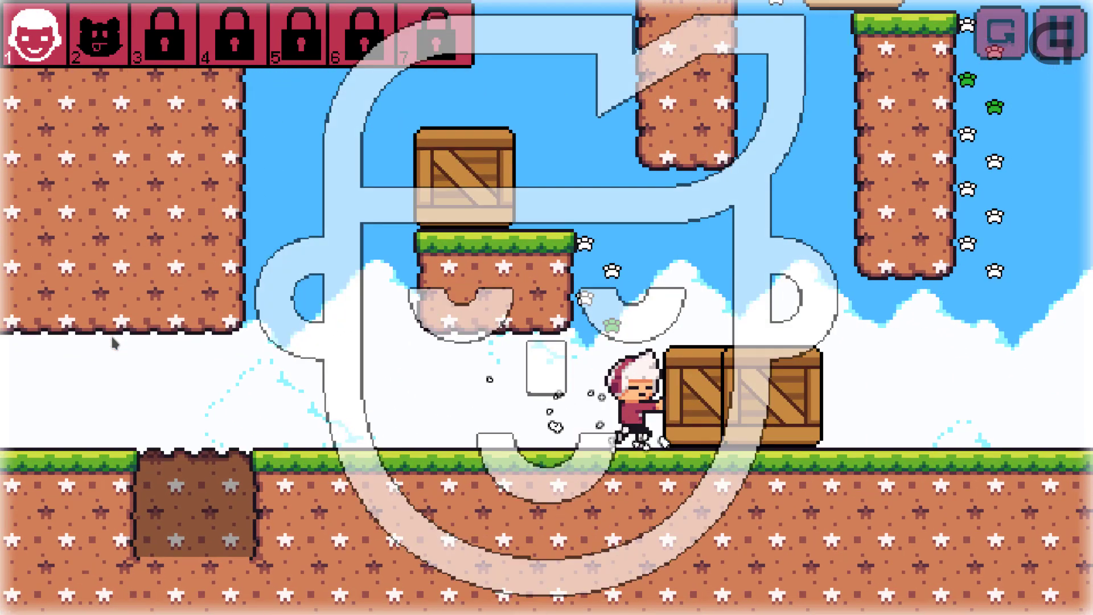
key(Right)
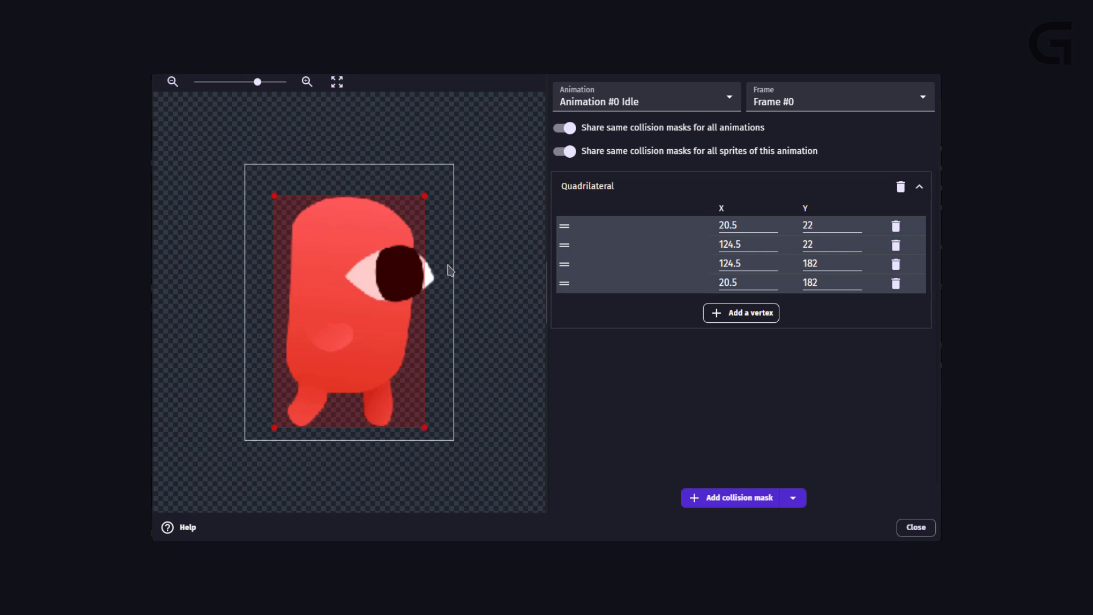
click(722, 499)
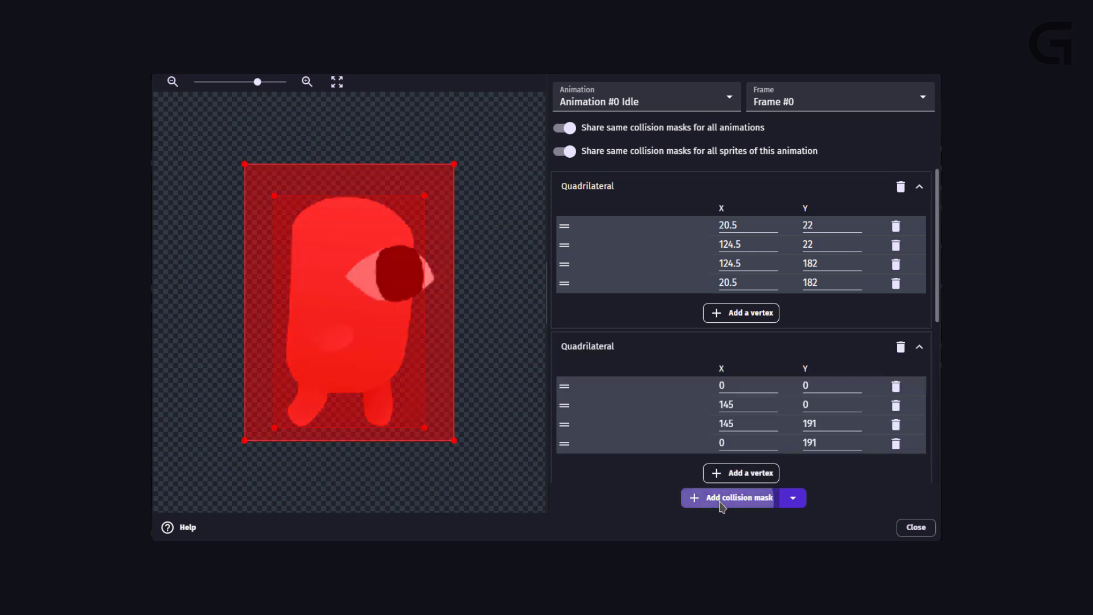
click(900, 348)
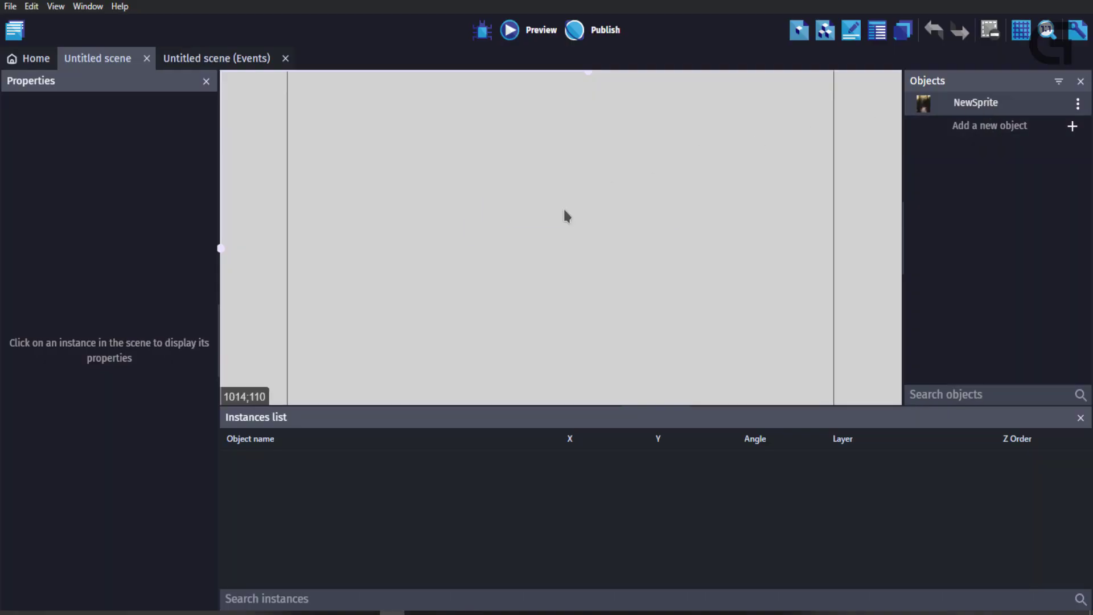
Place a NewSprite instance on the canvas, move it into the scene rectangle and shrink it
click(567, 217)
scroll(567, 216, down, 5)
drag(740, 341, 681, 210)
drag(726, 373, 578, 233)
scroll(577, 234, up, 5)
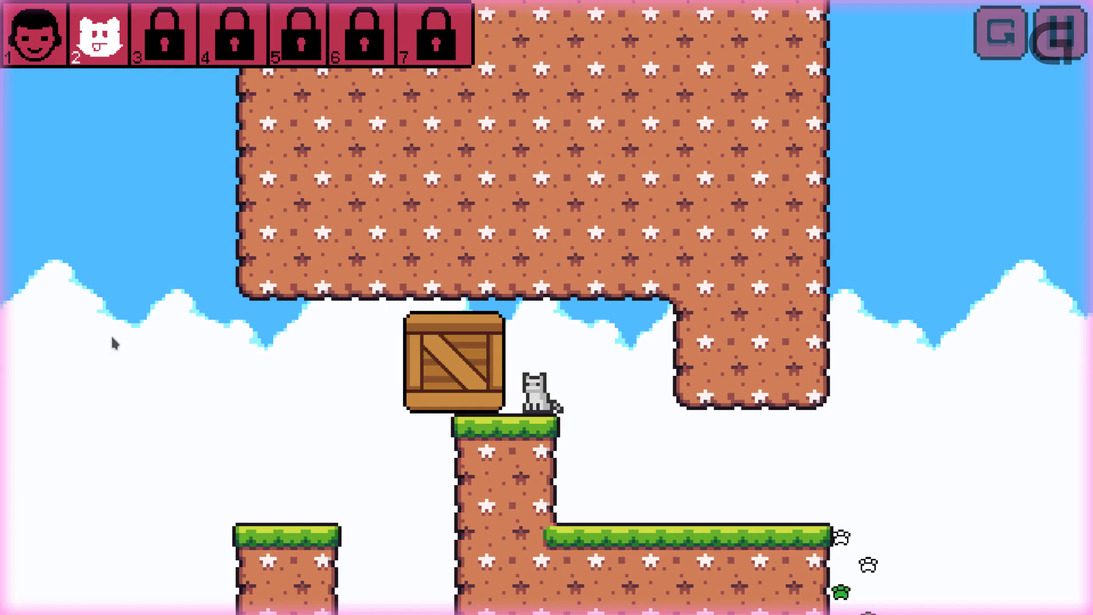
Switch to the human with key 1 and walk left to push the crate off the edge
key(1)
key(Left)
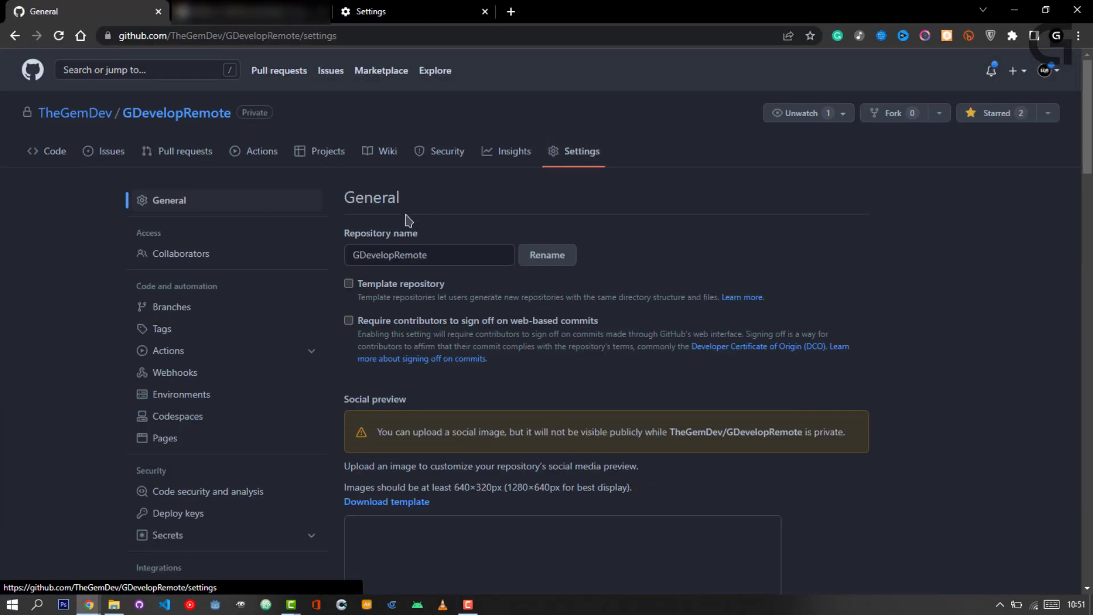
Go to the GDevelopRemote repository's Collaborators settings and start Add people
click(200, 263)
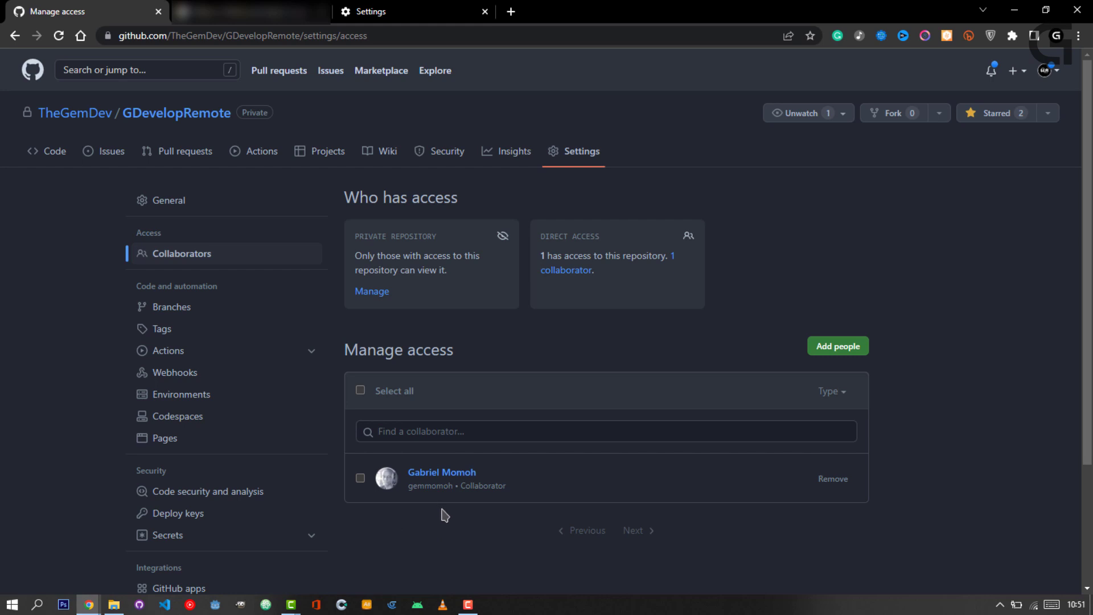
click(824, 342)
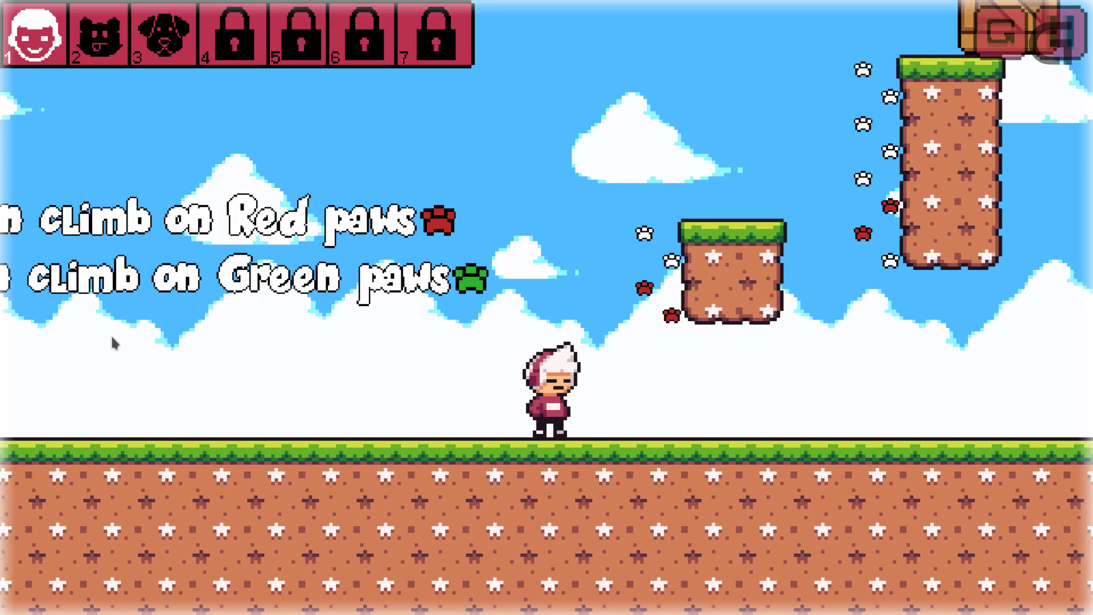
Press key 2 to transform the character into the cat
key(2)
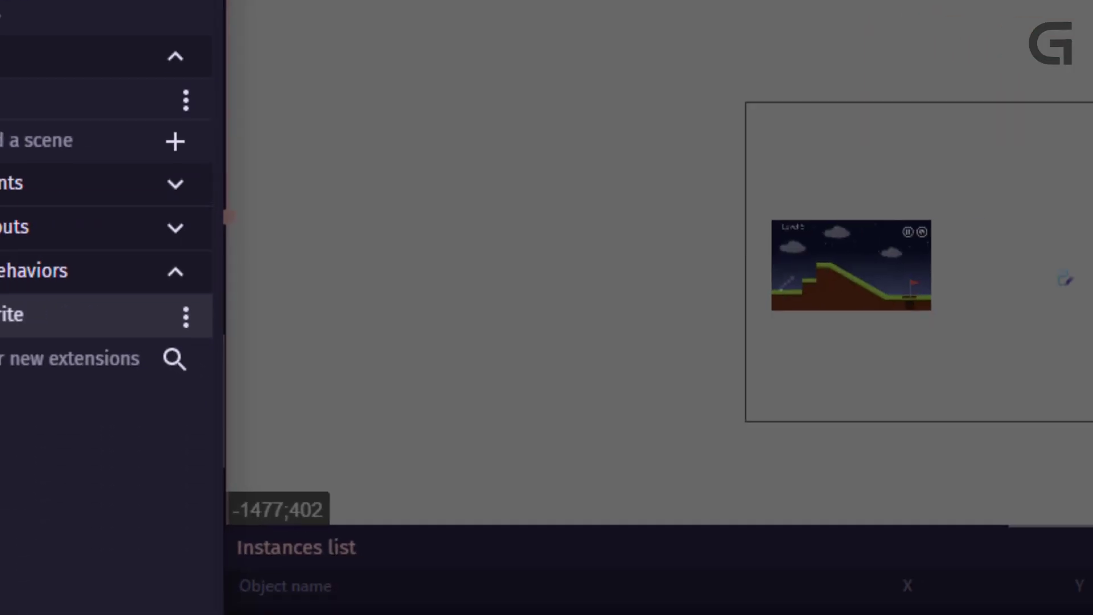
click(225, 342)
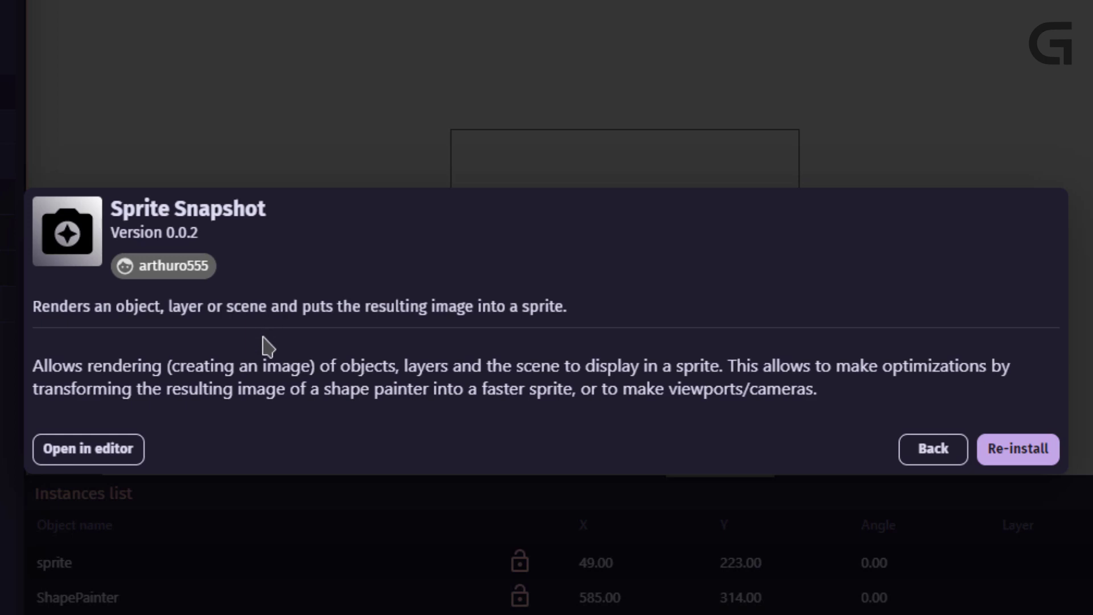
click(933, 449)
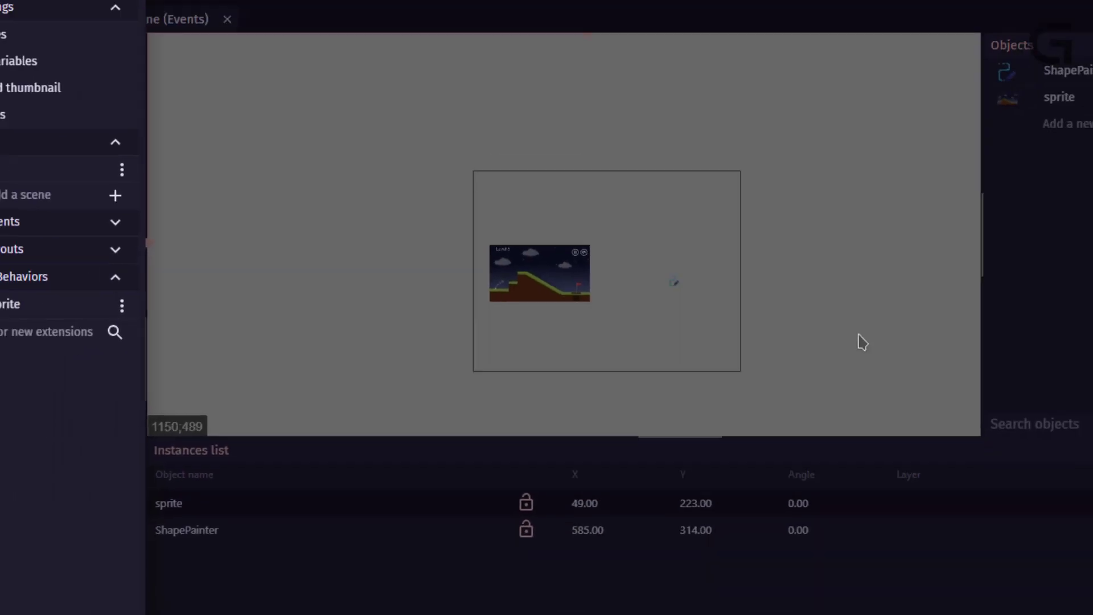
click(308, 240)
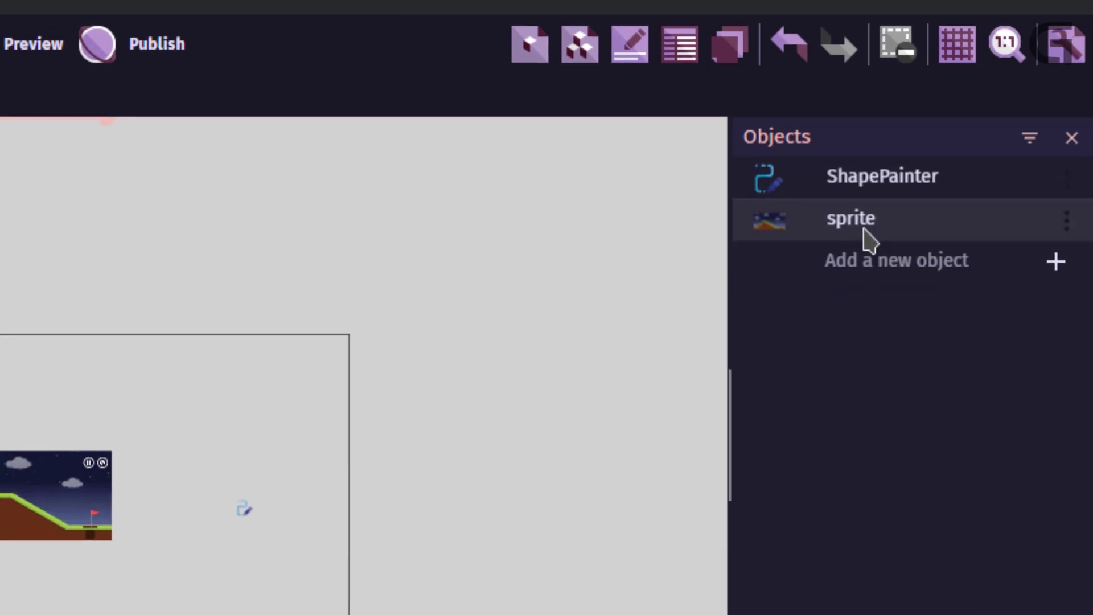
Review the sprite object's Behaviors and Properties tabs and apply its settings
double_click(864, 230)
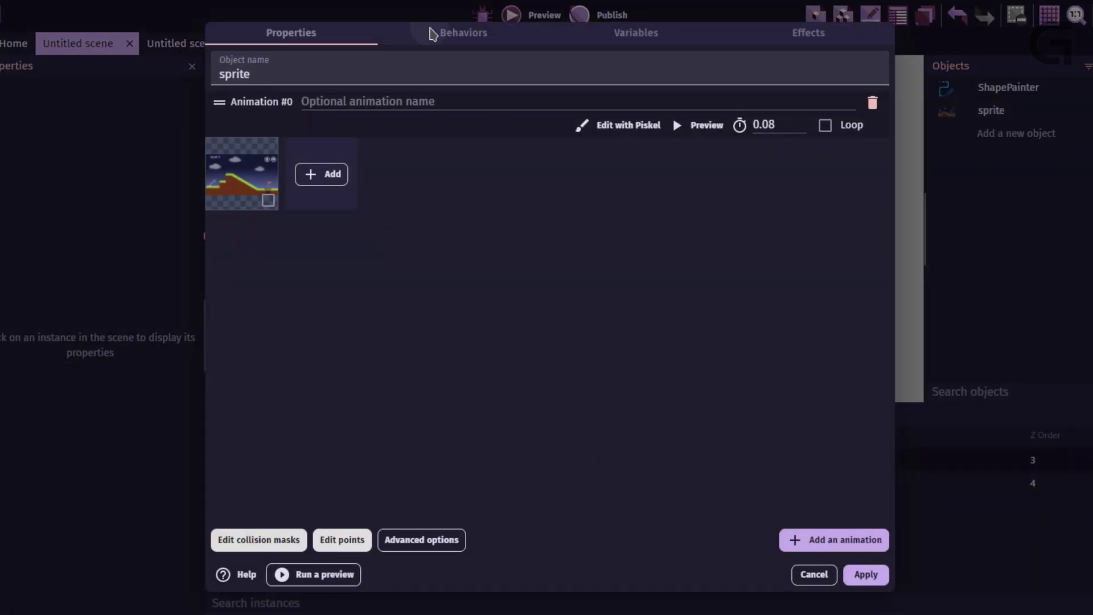
click(432, 33)
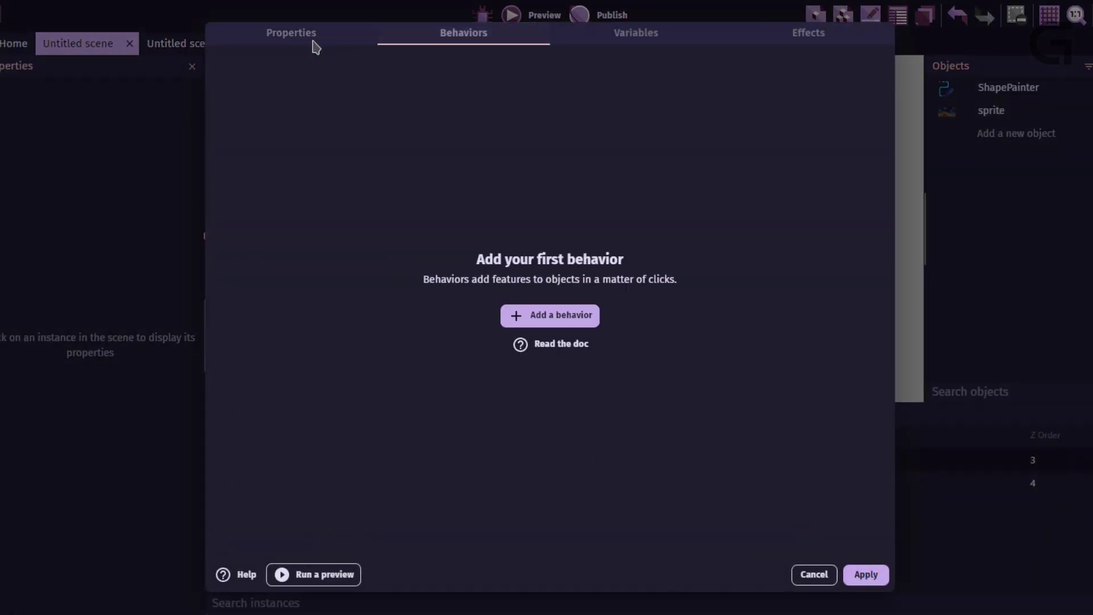
click(279, 34)
click(441, 36)
click(307, 34)
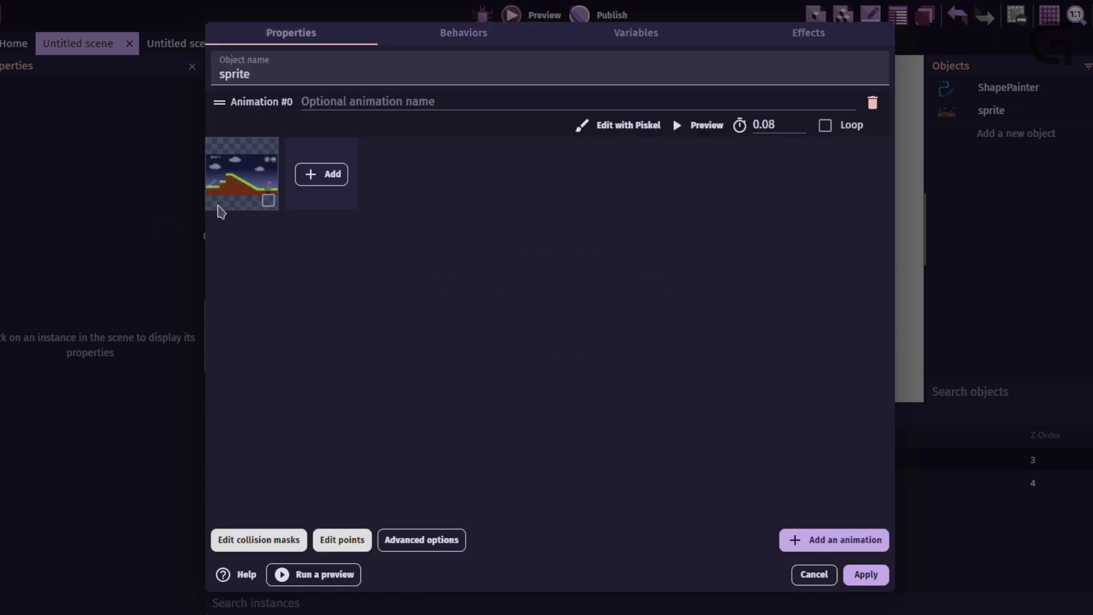
click(865, 575)
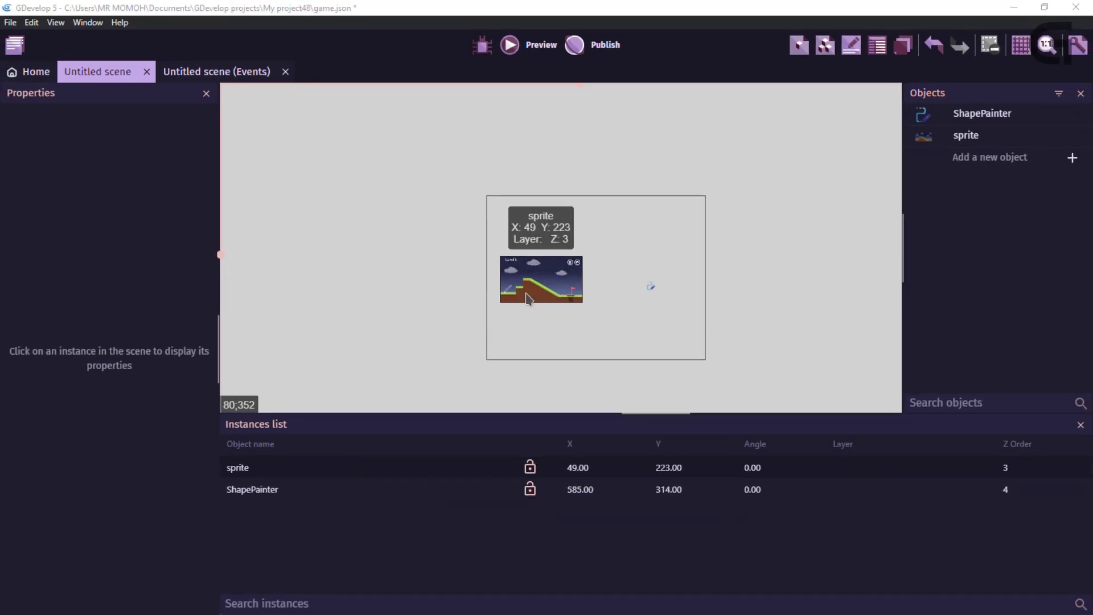
Review ShapePainter's behaviors and outline/fill properties, apply, and go to the events sheet
double_click(923, 113)
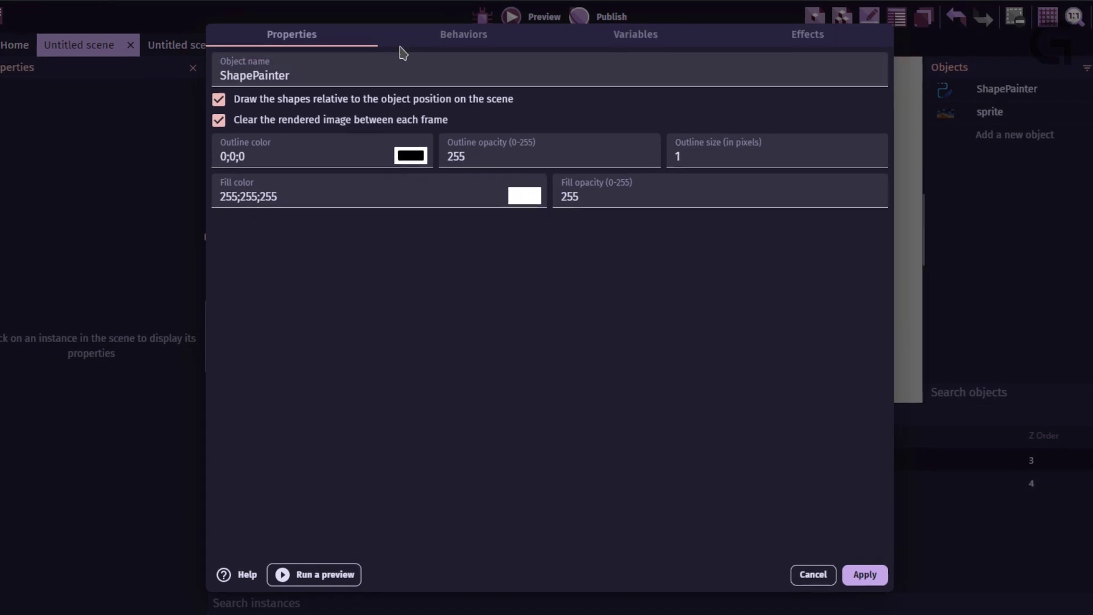
click(543, 35)
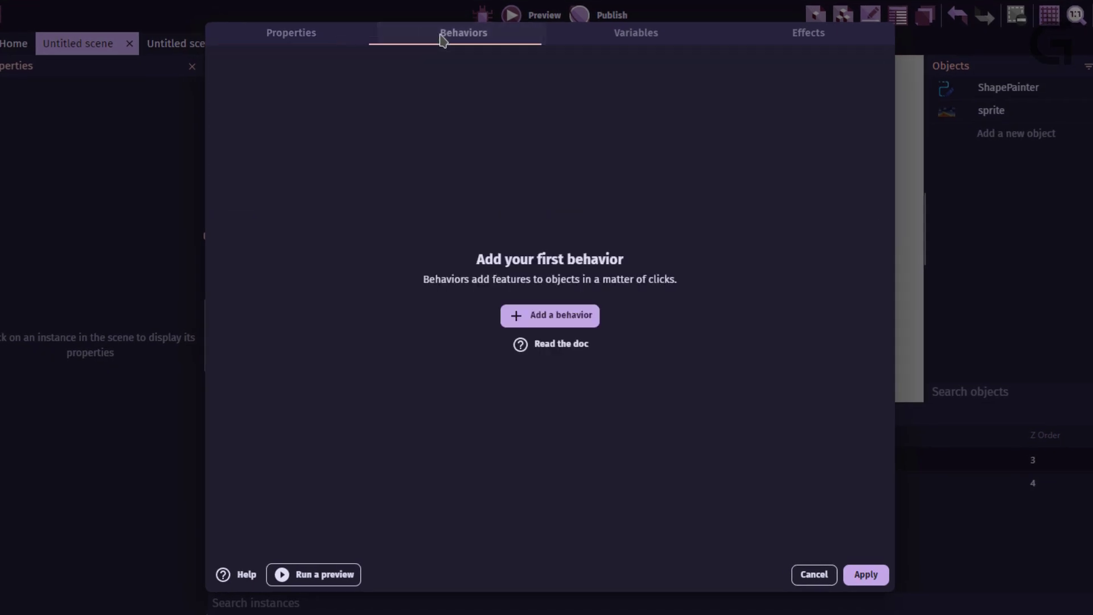
click(291, 35)
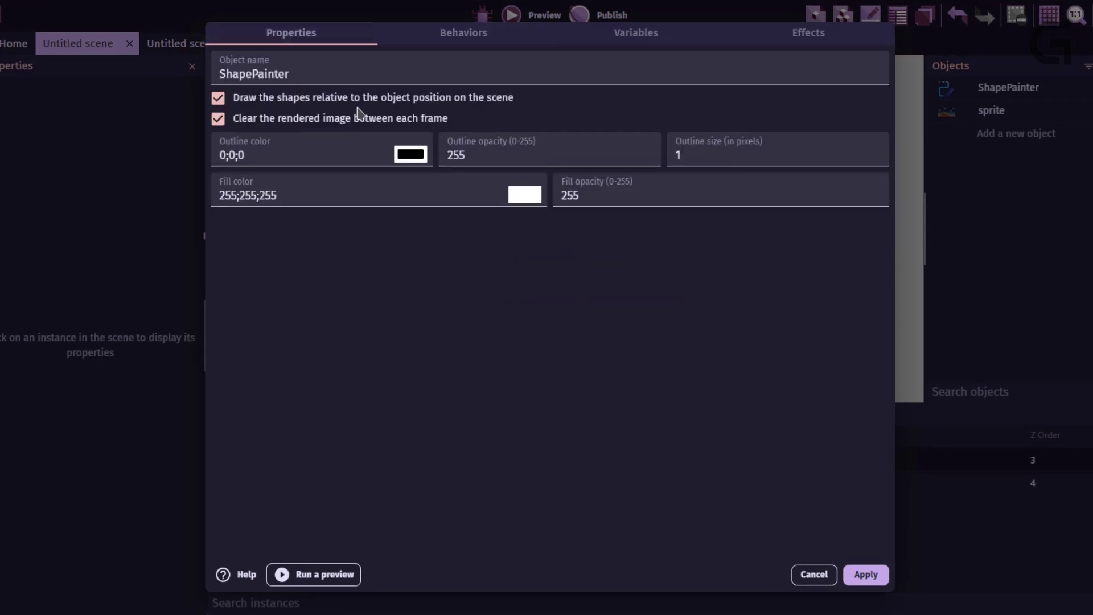
click(865, 575)
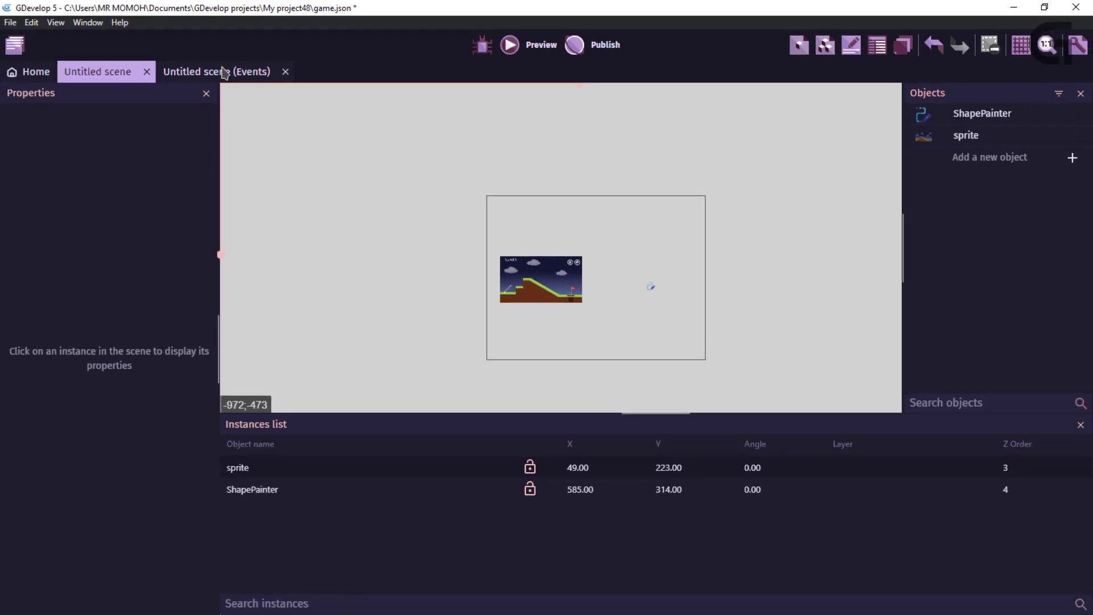
click(223, 72)
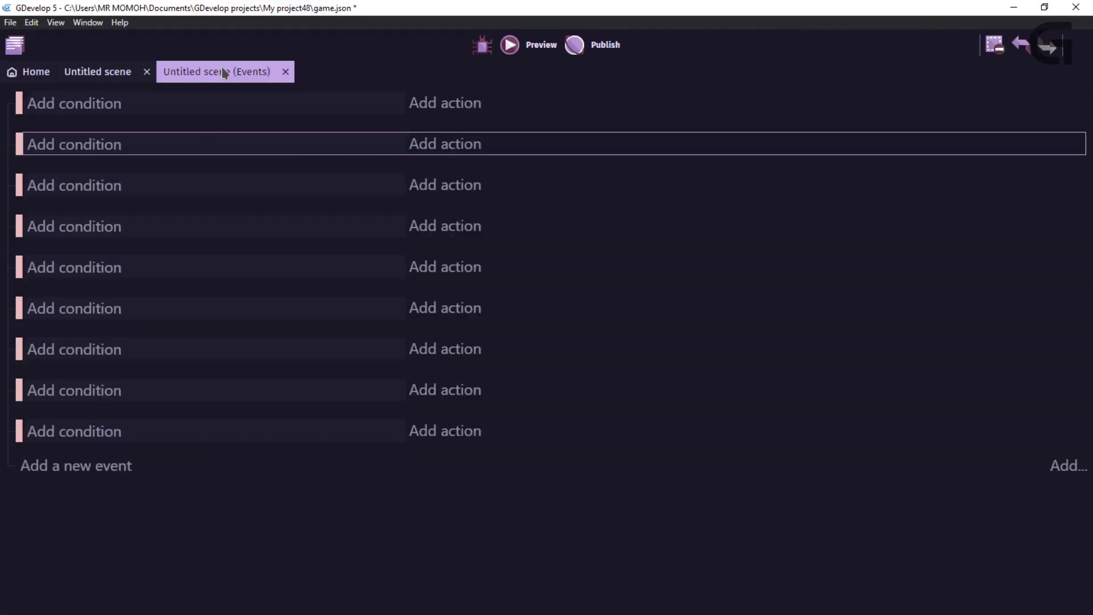
Add a ShapePainter Star drawing action to the first event
click(434, 97)
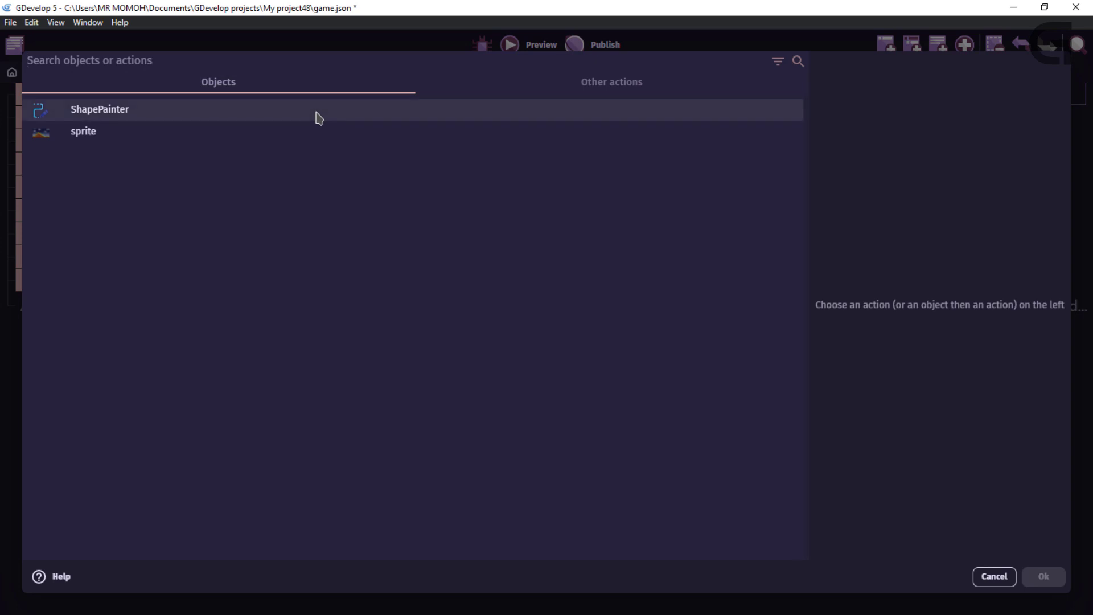
click(317, 115)
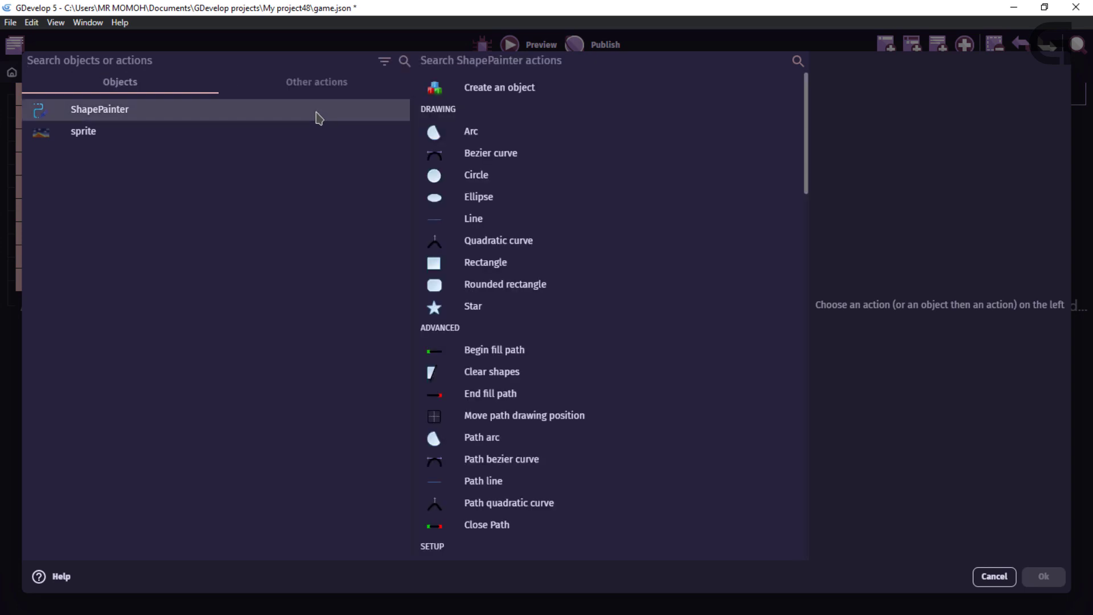
click(476, 306)
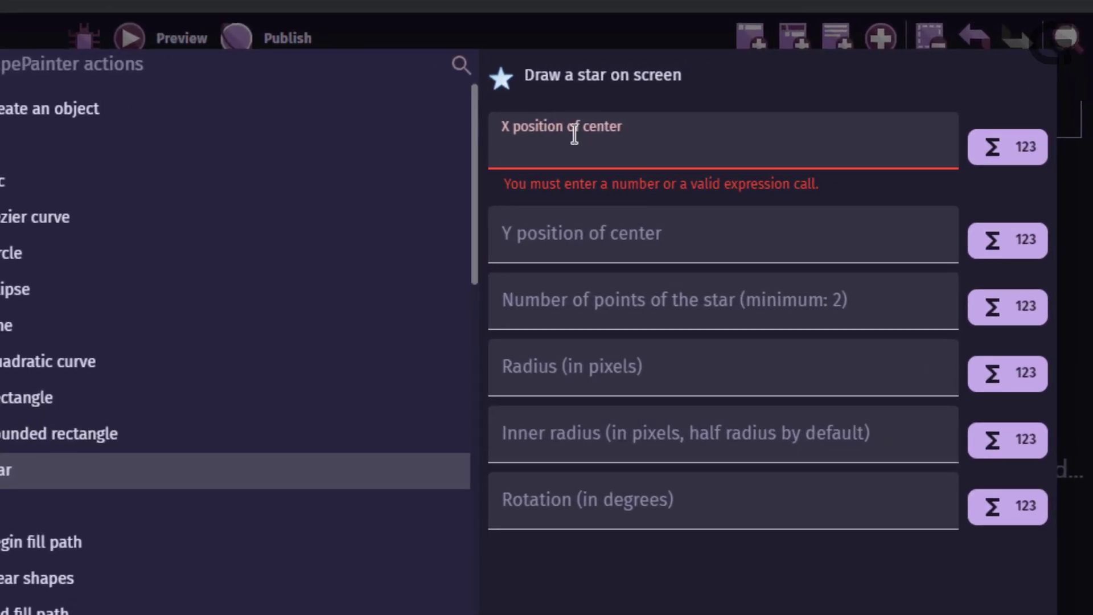
Set the star to center 200;200, 5 points, radius 200, inner radius 50, rotation 5
text(2)
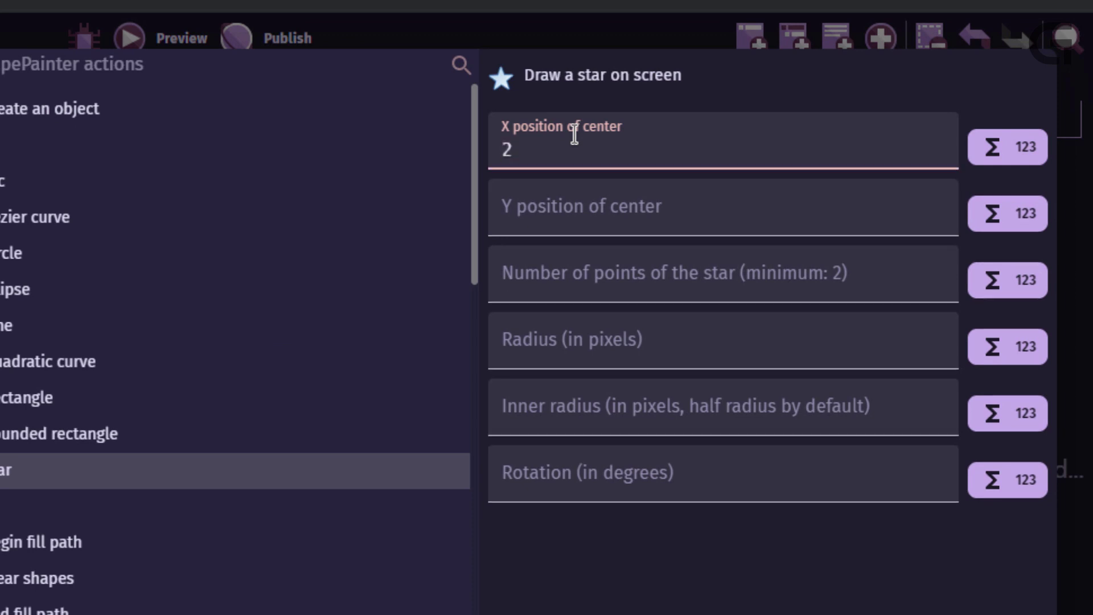
text(00)
click(649, 215)
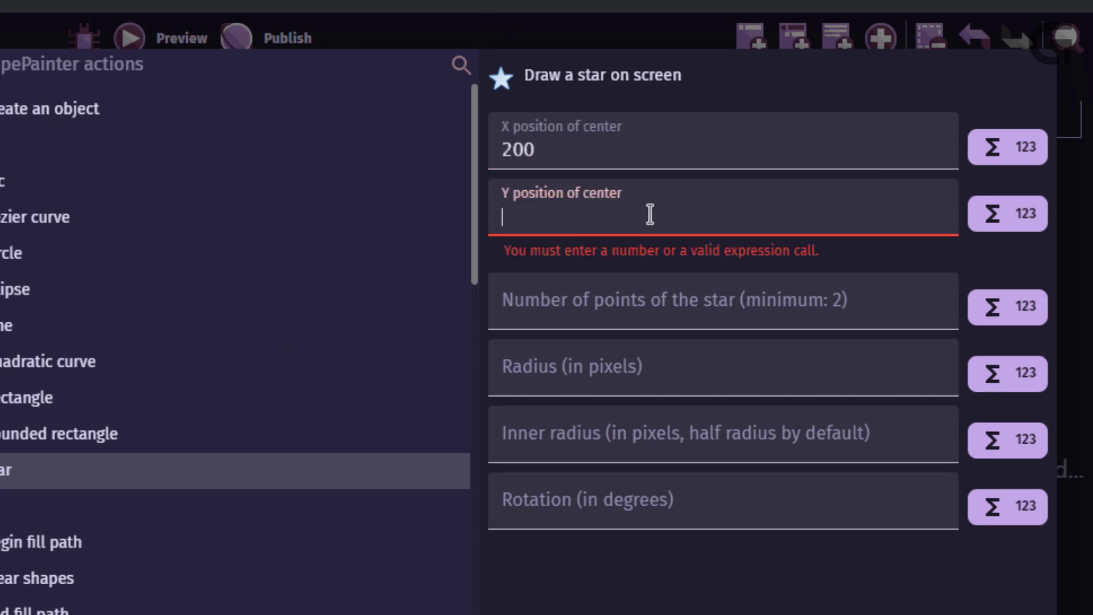
text(2)
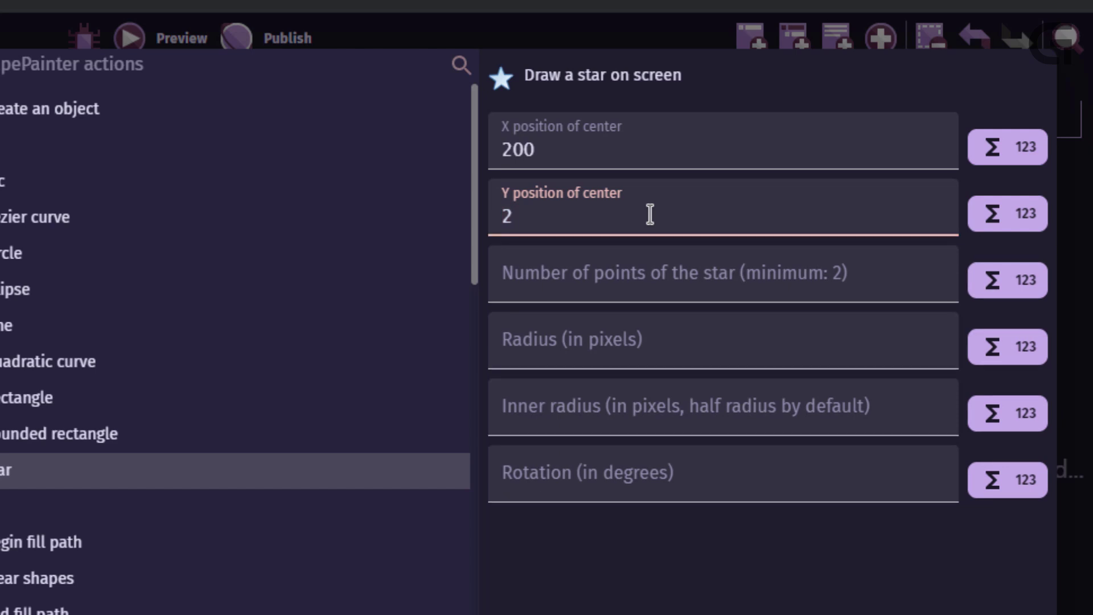
text(00)
click(682, 296)
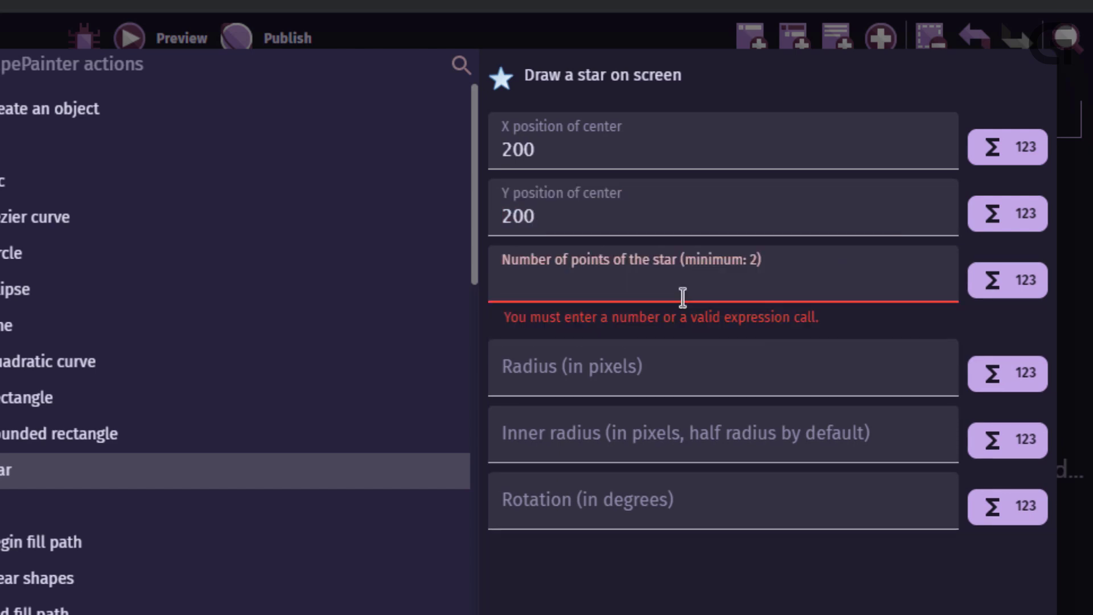
text(5)
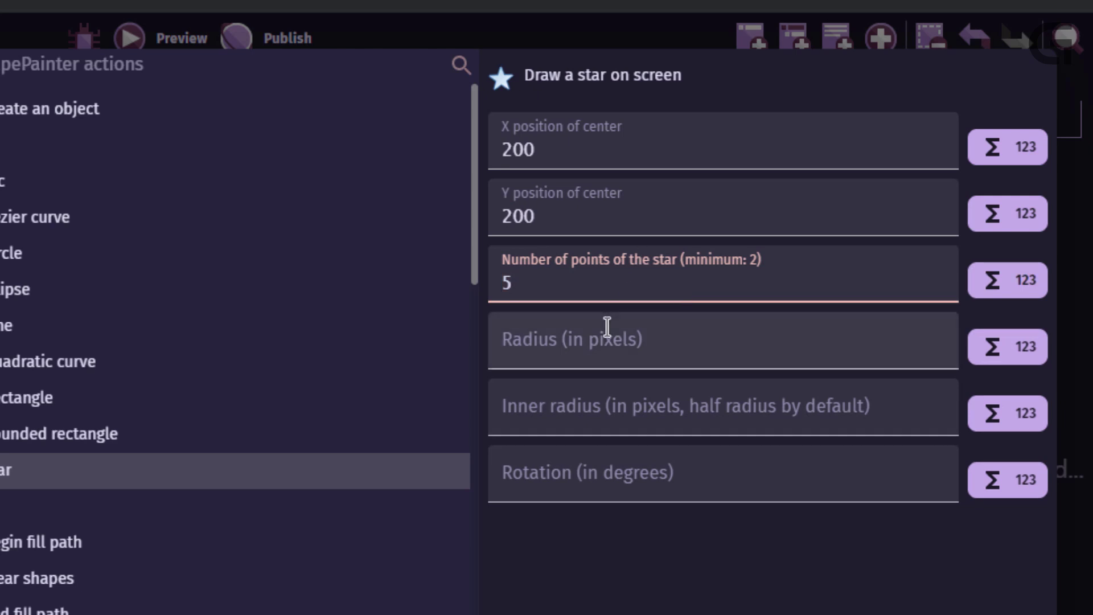
click(607, 327)
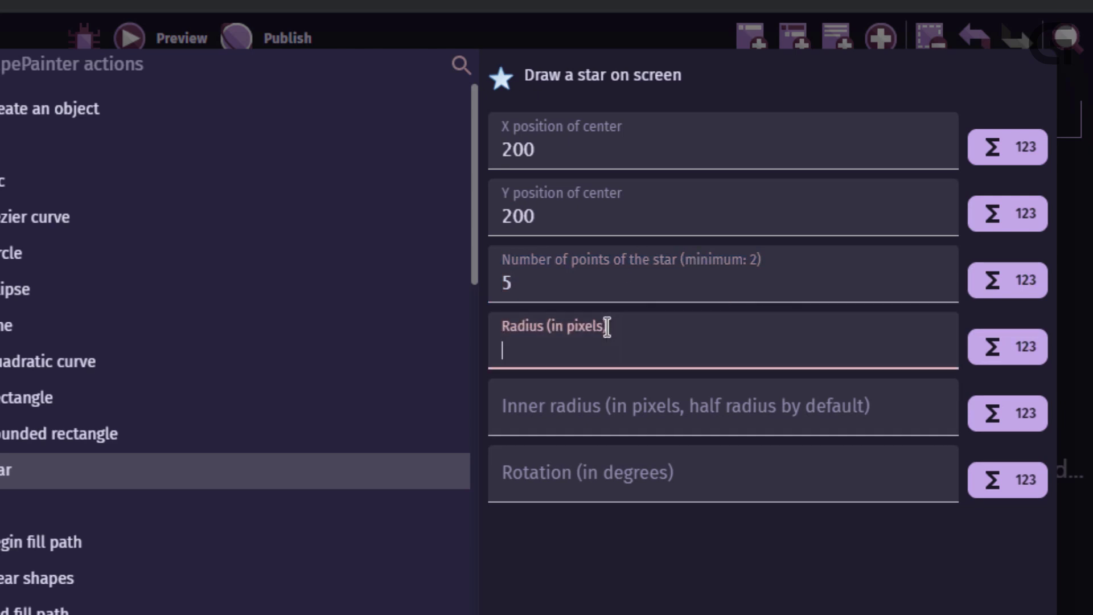
text(200)
click(668, 418)
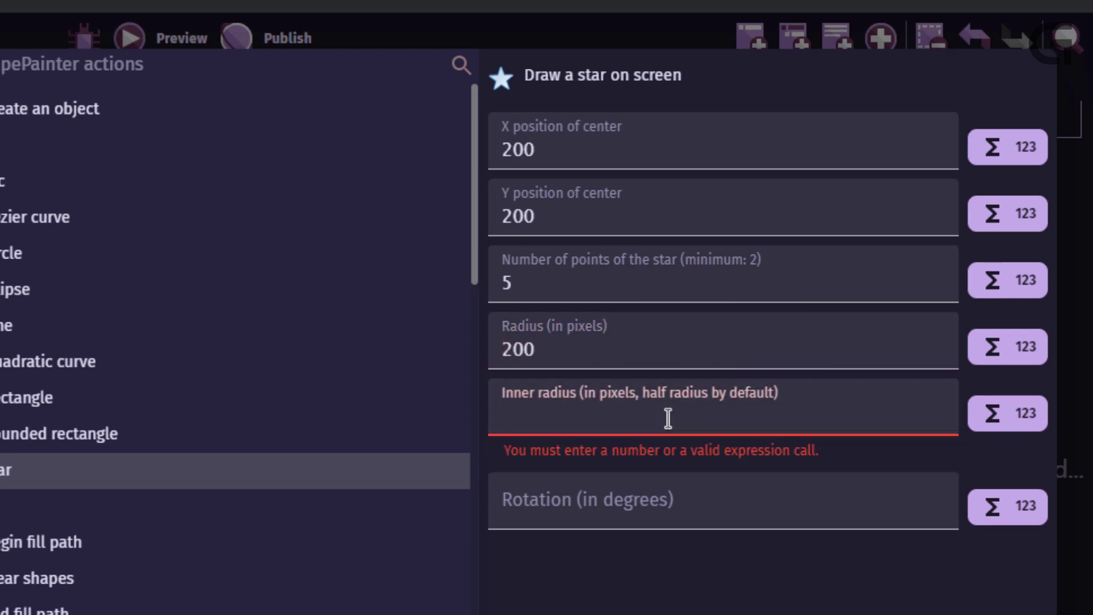
text(50)
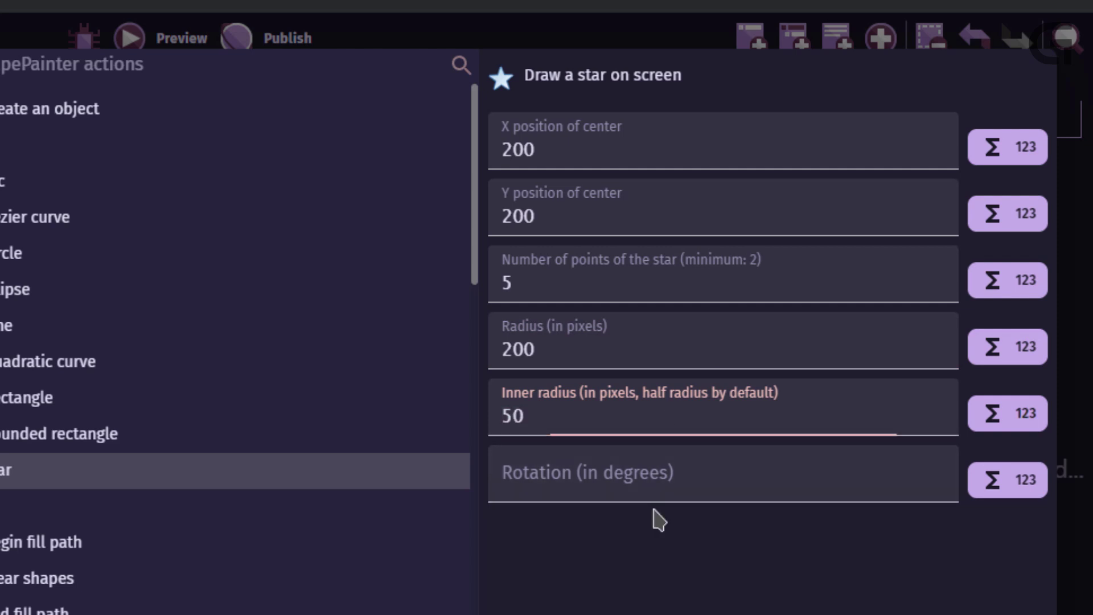
click(651, 491)
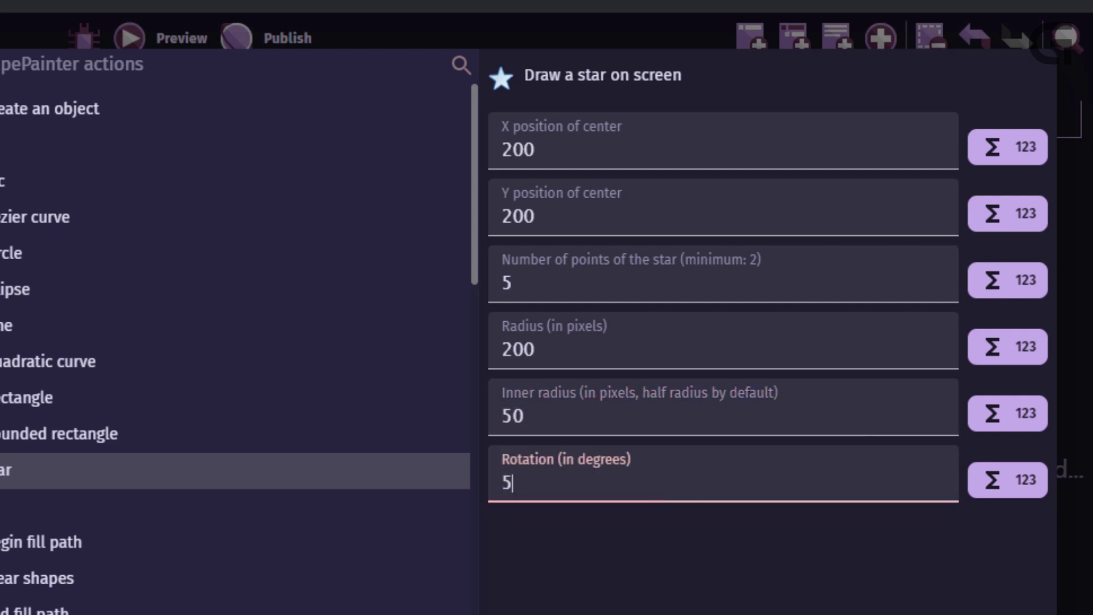
key(Return)
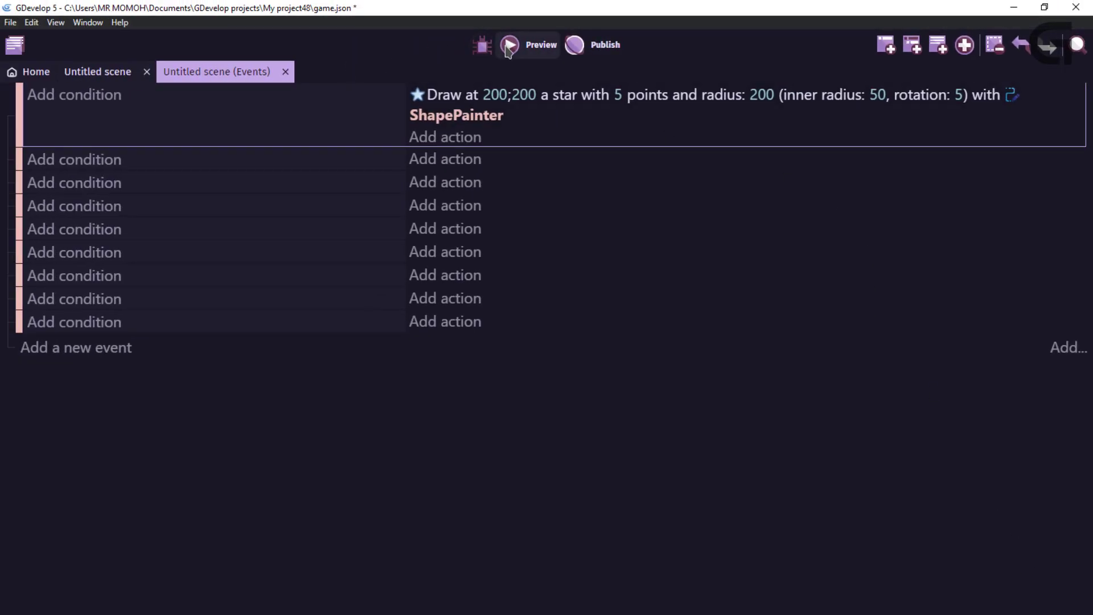
Preview the scene, then add a Sprite Snapshot 'render an object into a sprite' action to event two
click(509, 45)
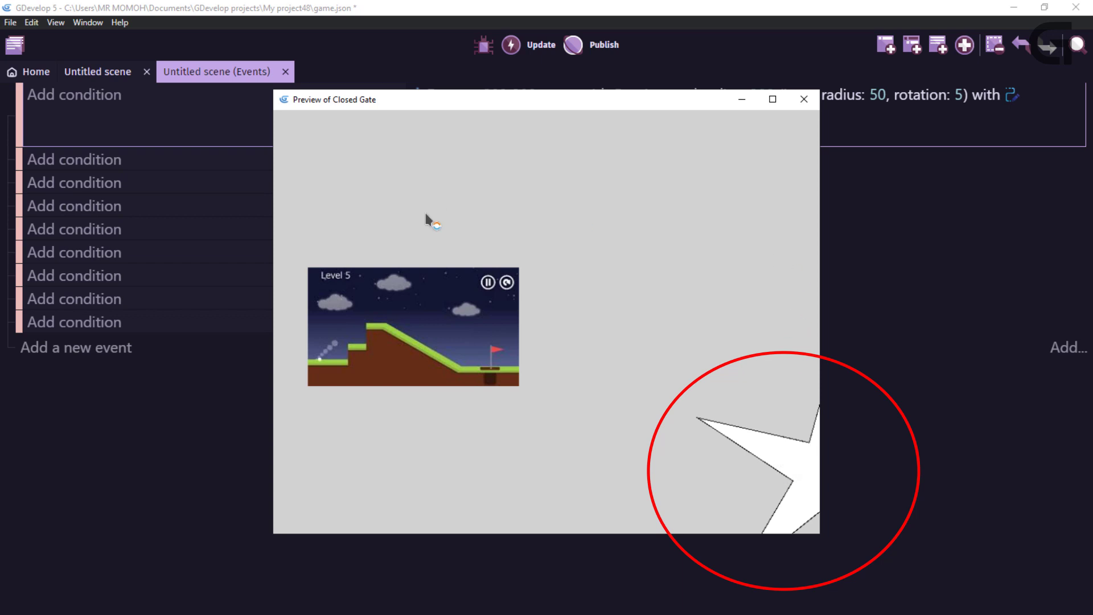
click(804, 99)
click(446, 166)
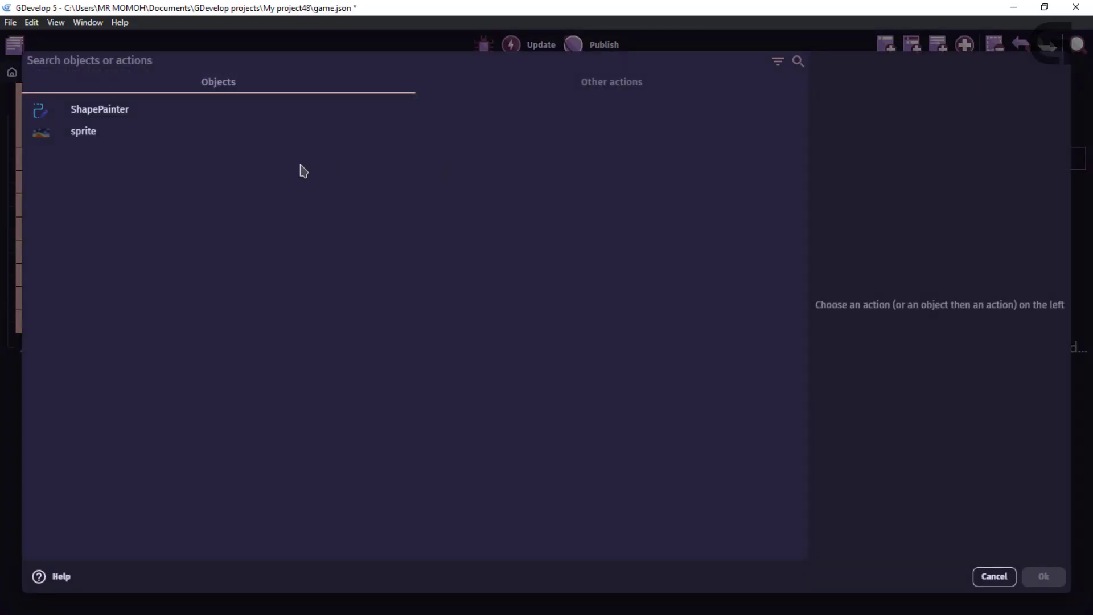
click(512, 86)
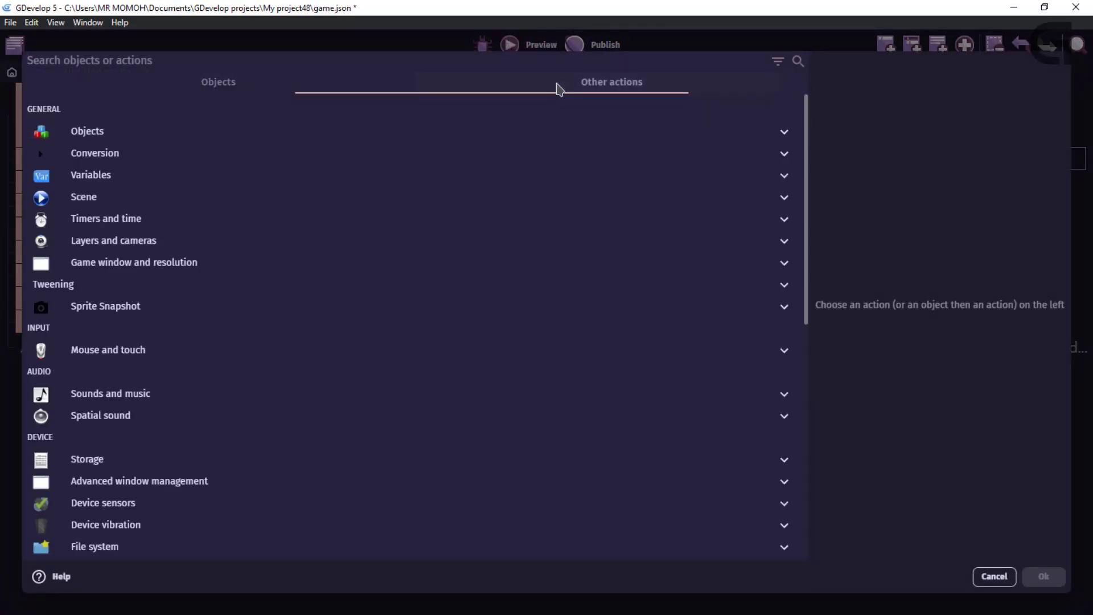
click(88, 308)
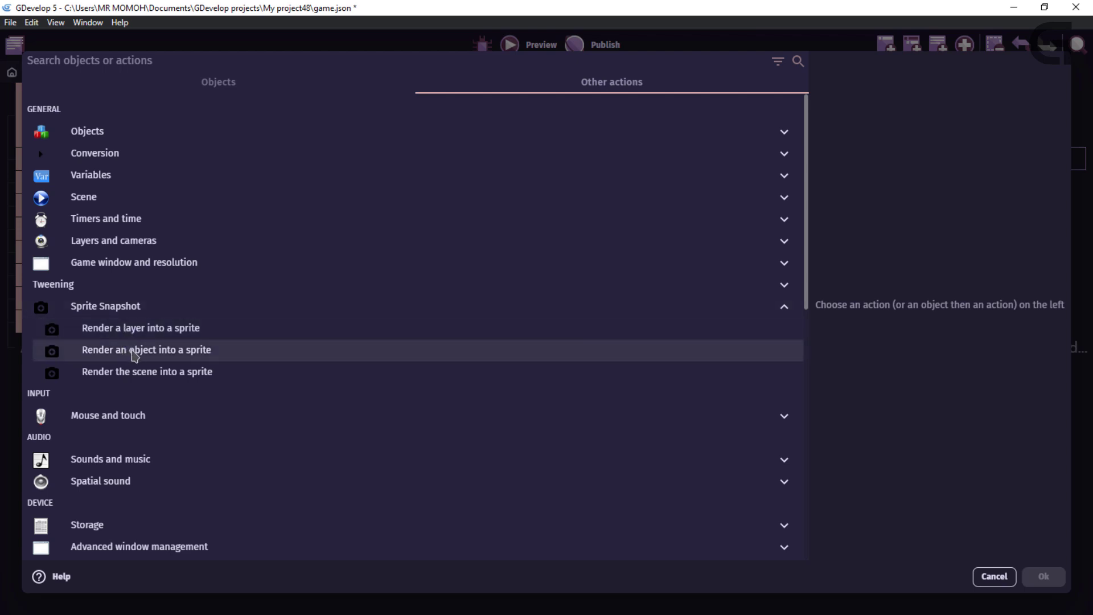
click(136, 353)
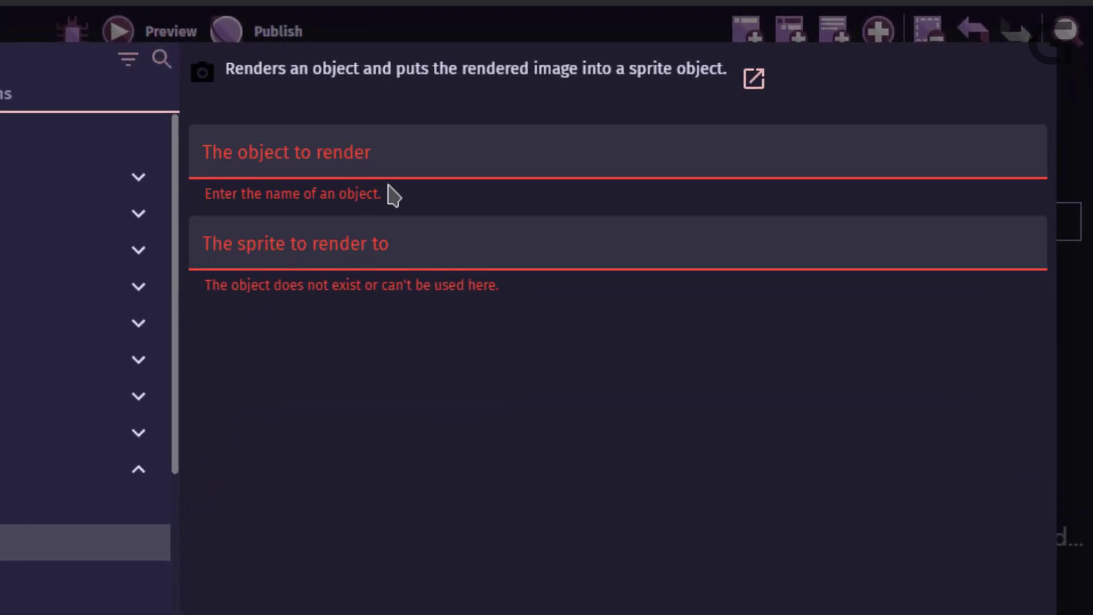
Set ShapePainter as the object to render and sprite as the target sprite
click(388, 174)
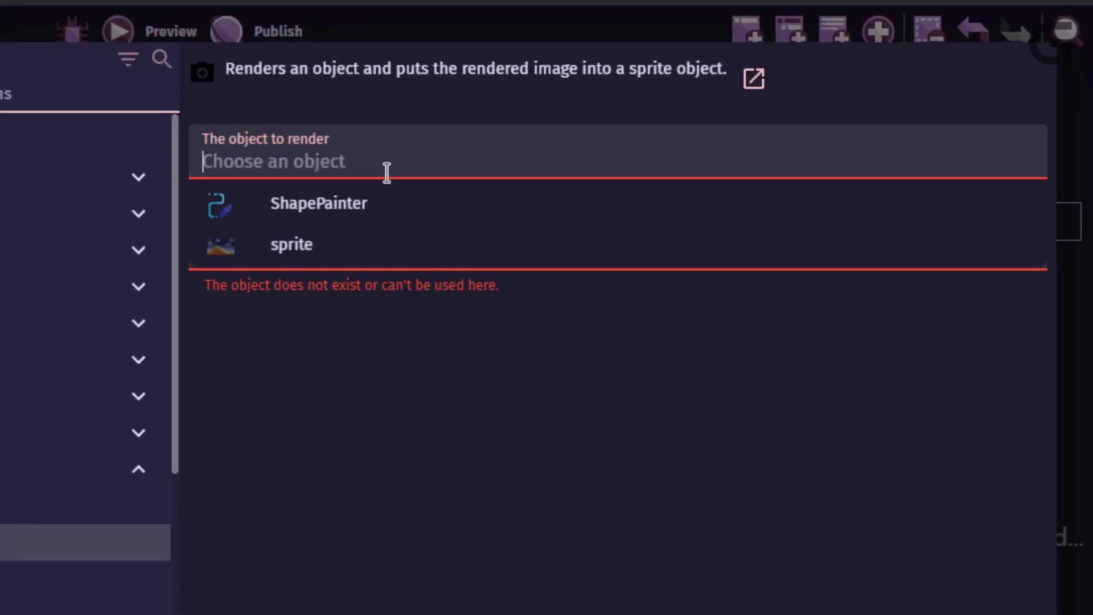
click(371, 215)
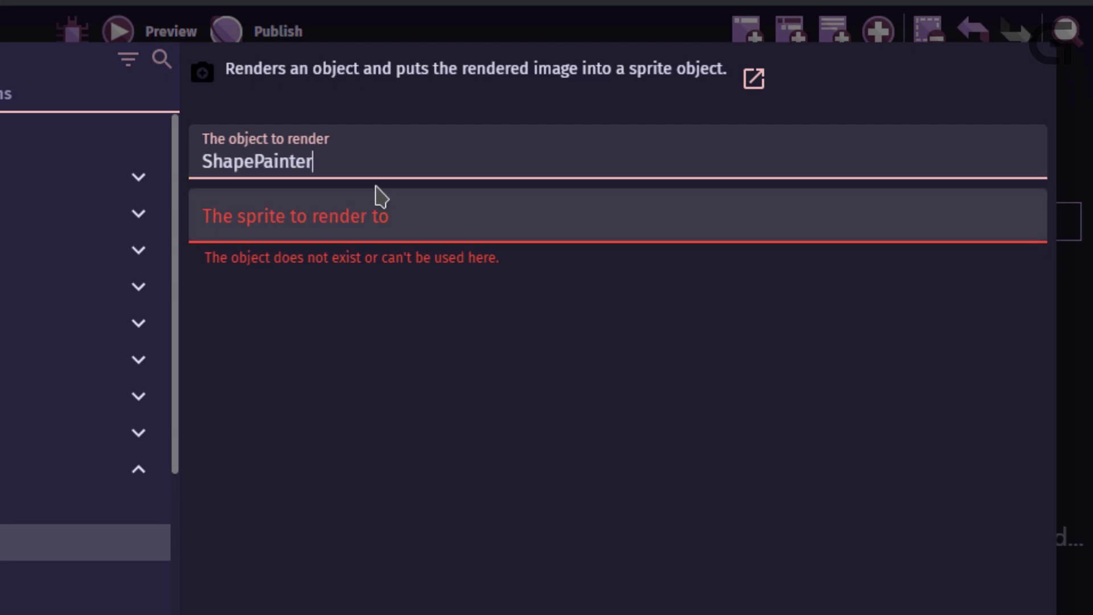
click(396, 221)
click(344, 279)
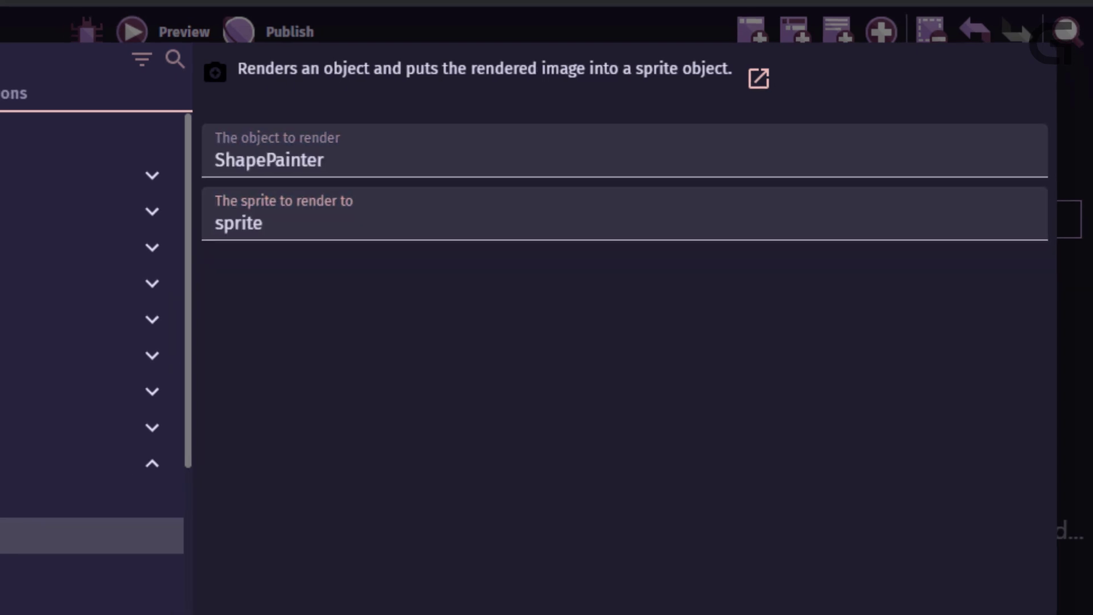
key(Return)
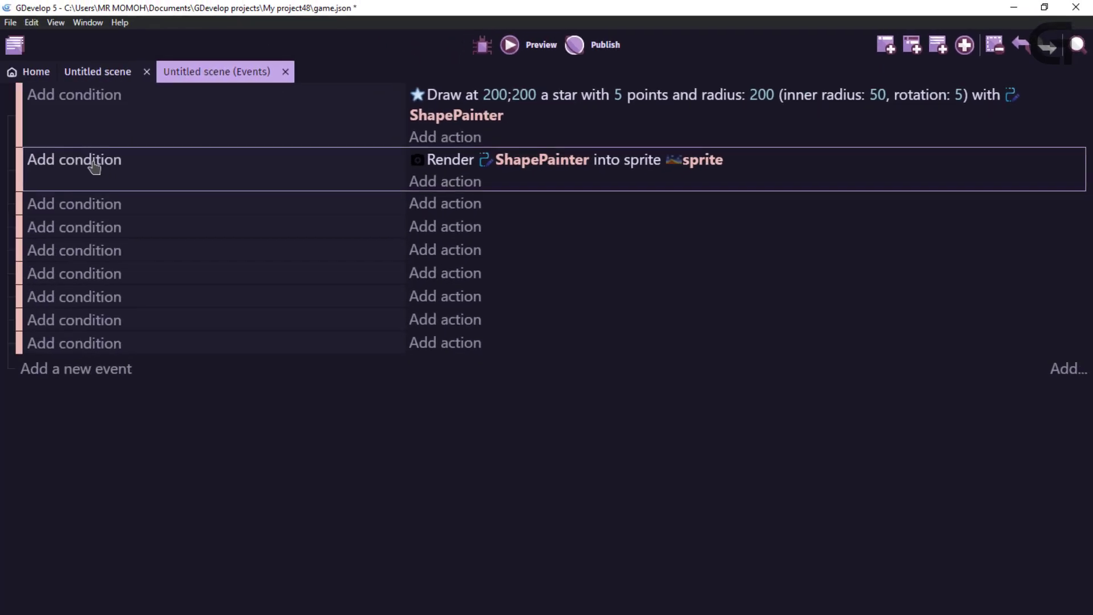
Add a Trigger once while true condition to the render event
click(93, 162)
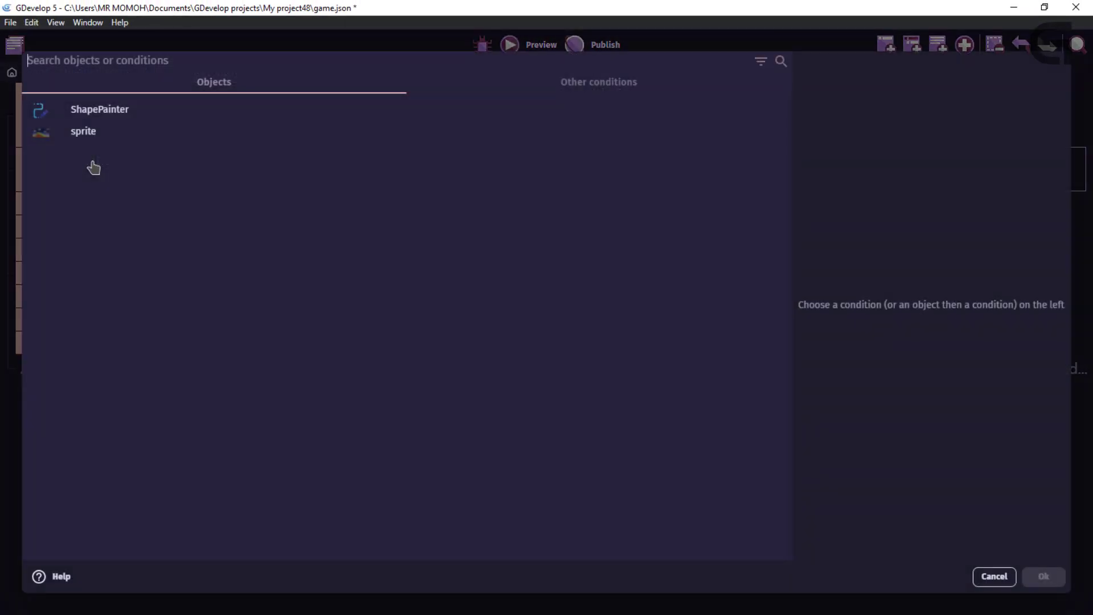
text(trig)
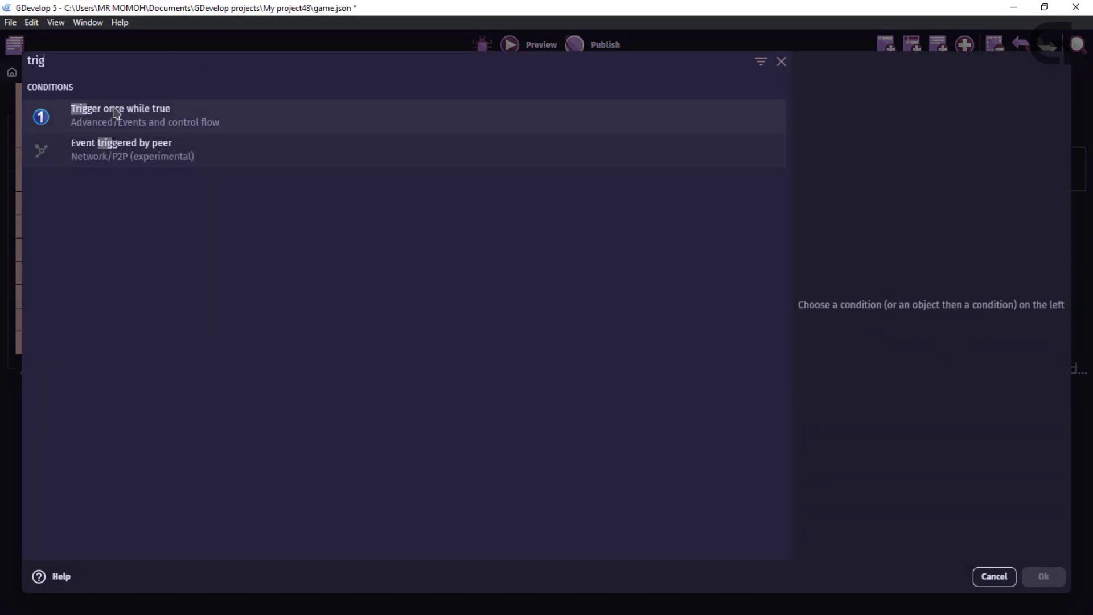
click(117, 112)
click(1041, 577)
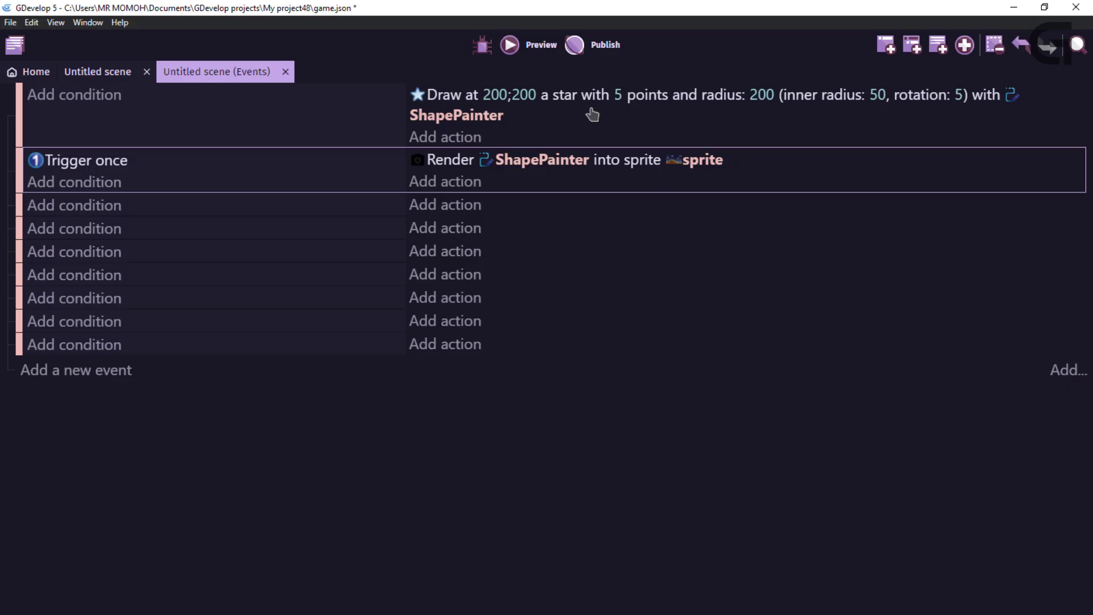
Preview the scene showing the star and its rendered copy, then close the preview
click(526, 55)
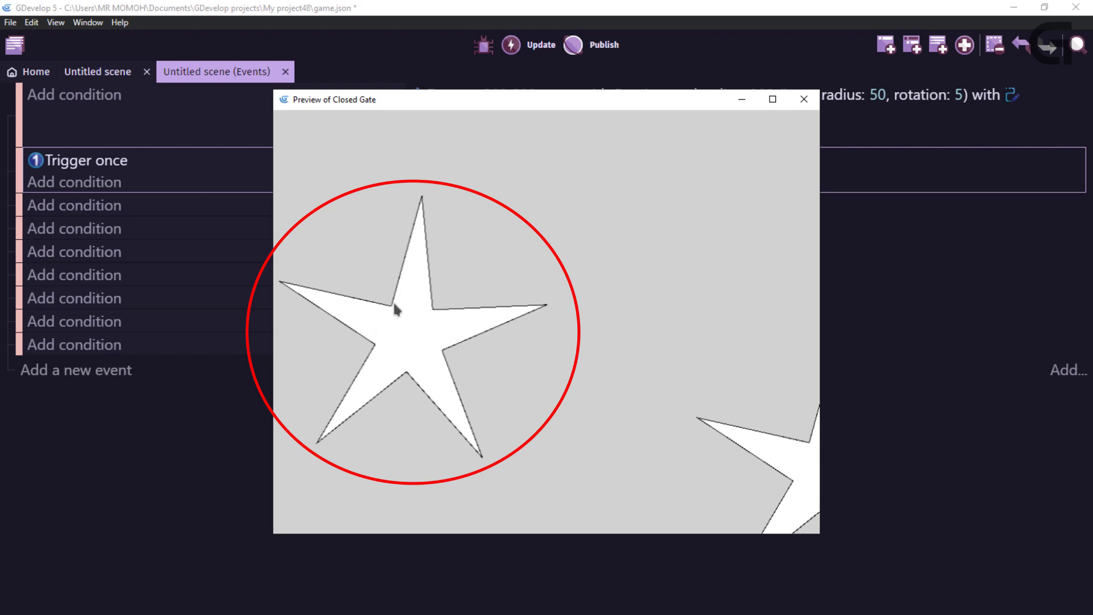
mouse_move(787, 488)
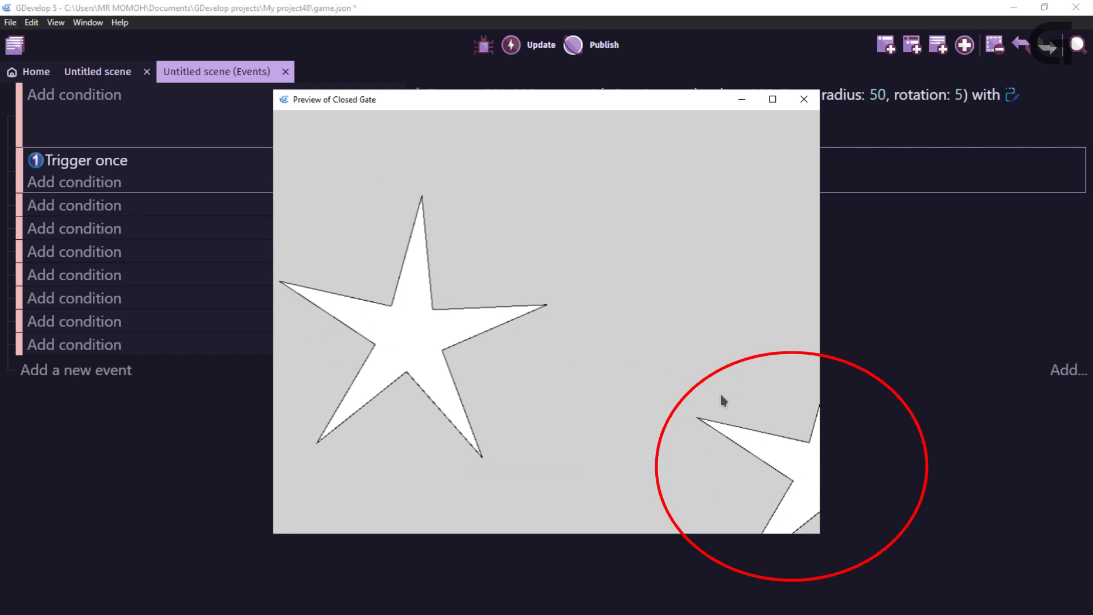
click(803, 99)
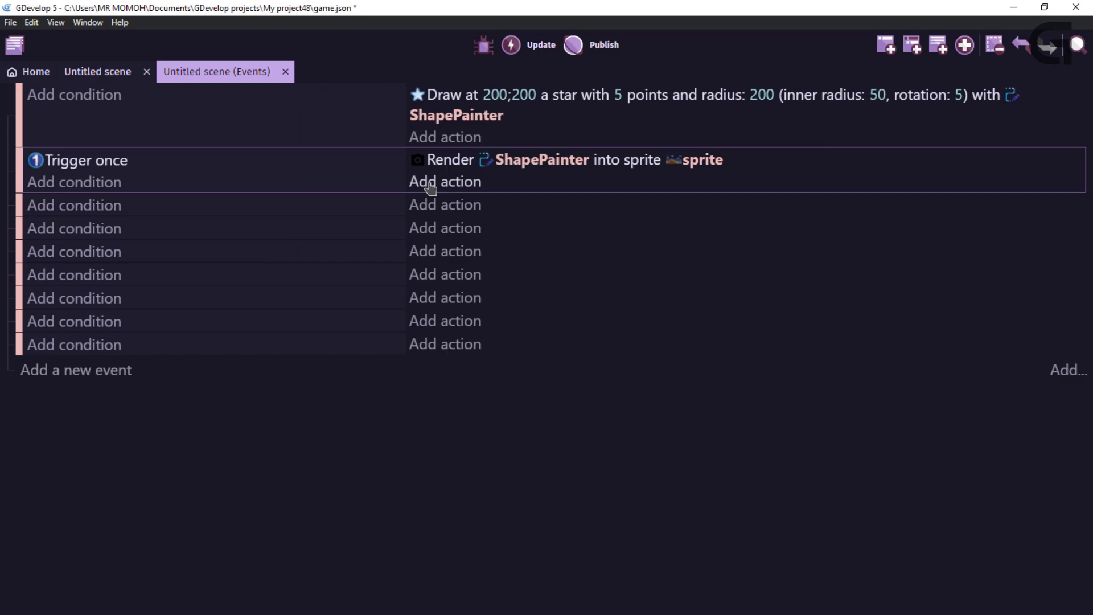
Add a ShapePainter 'Delete the object' action to the render event and preview the scene
click(420, 273)
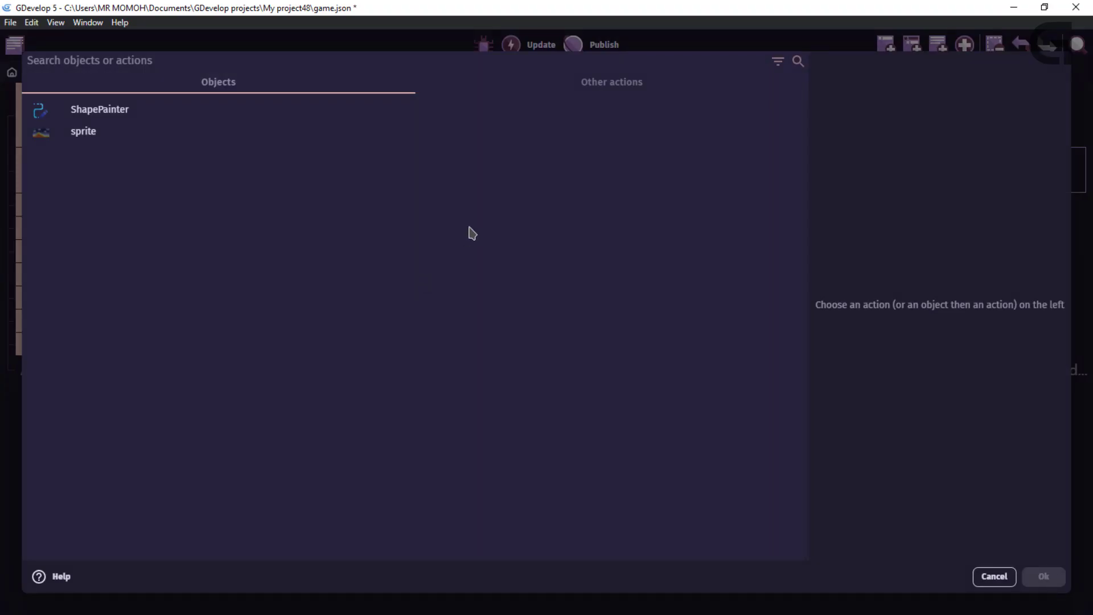
click(117, 110)
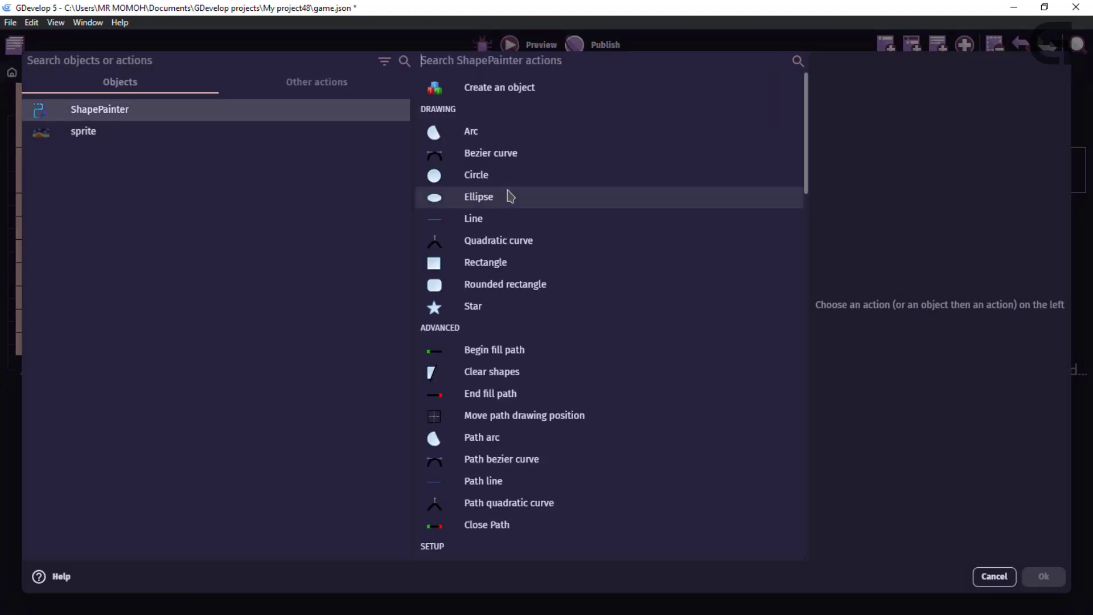
text(de)
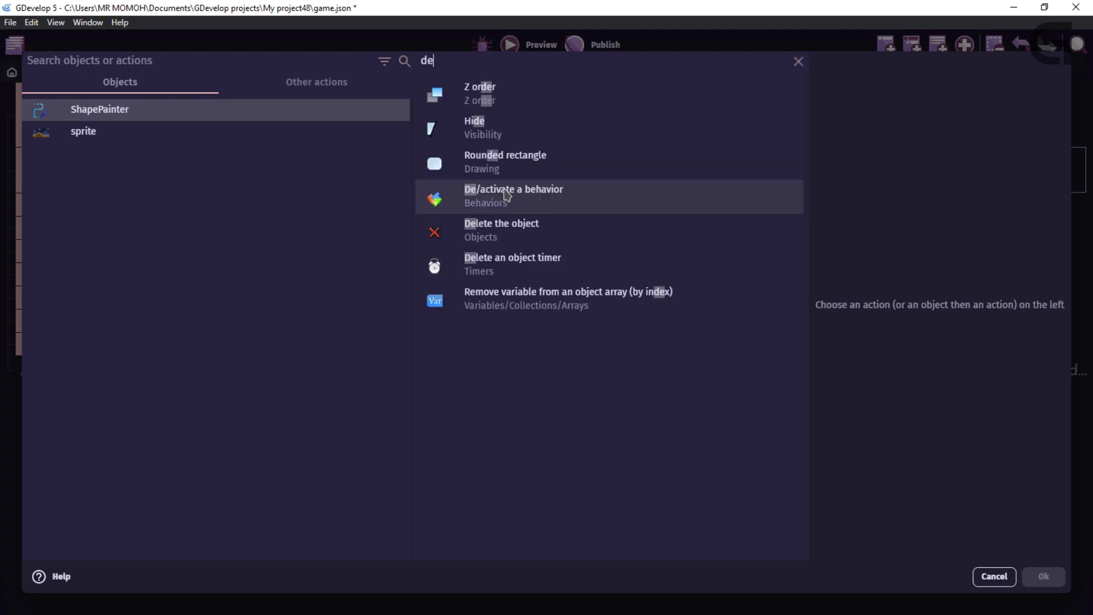
click(505, 224)
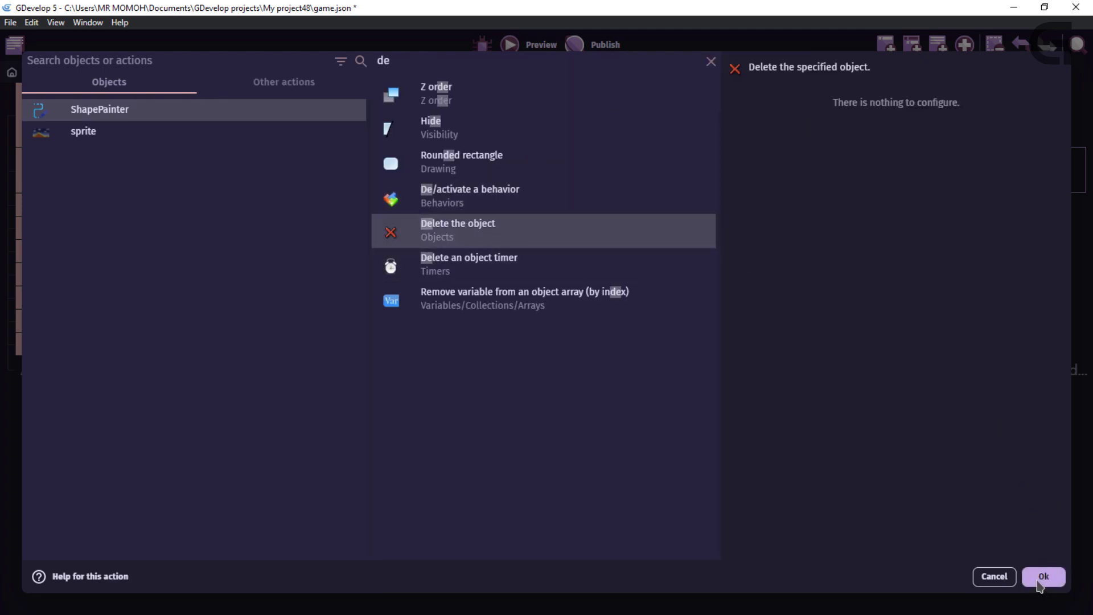
click(1040, 583)
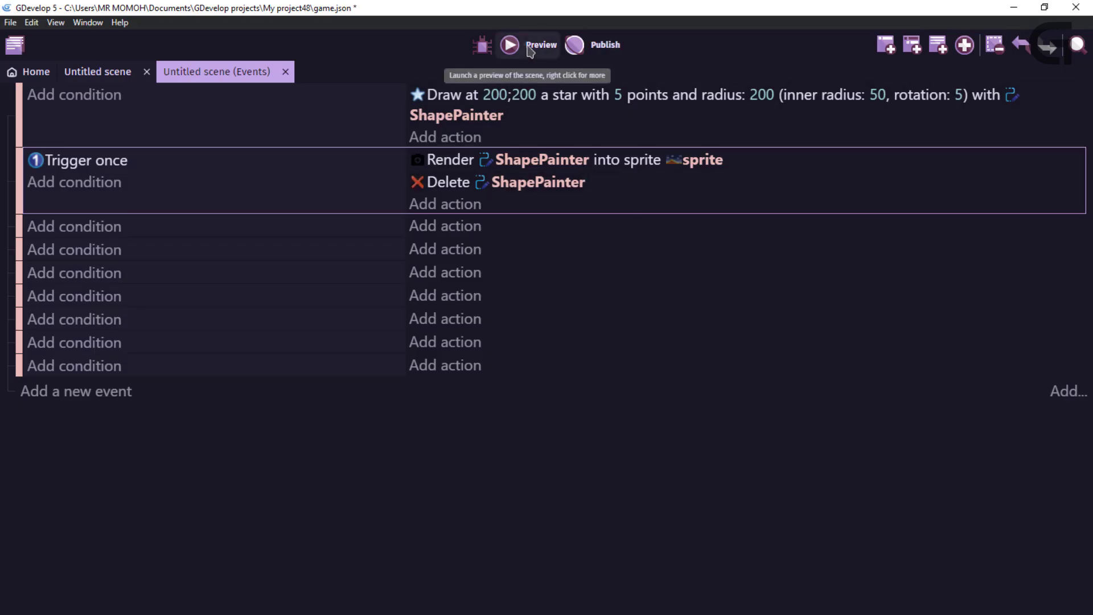
click(529, 45)
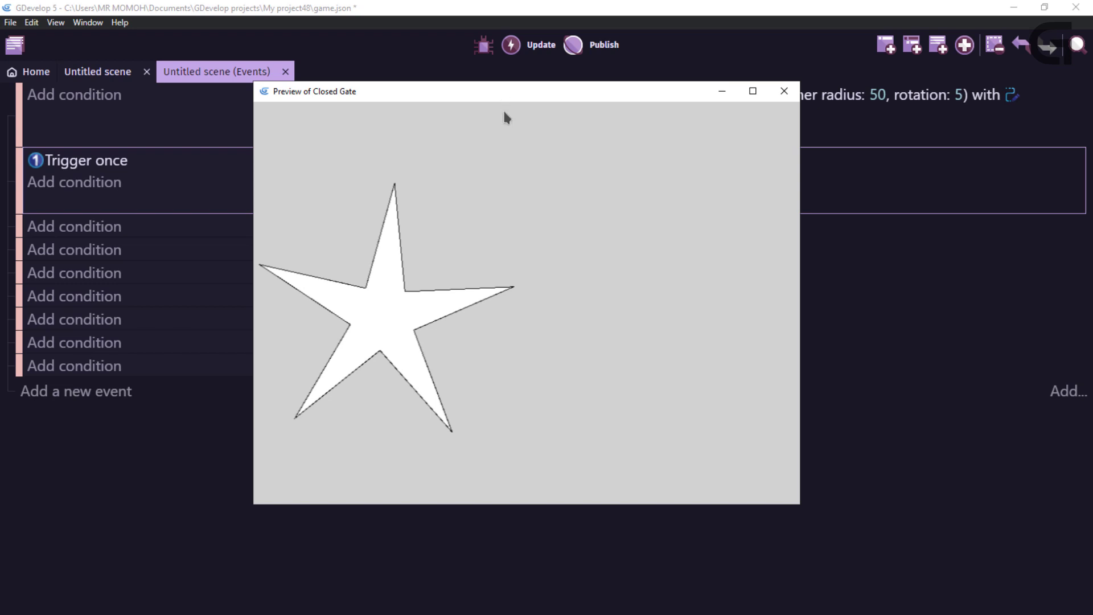
Open the sprite object from the scene editor and delete its only animation frame
click(784, 91)
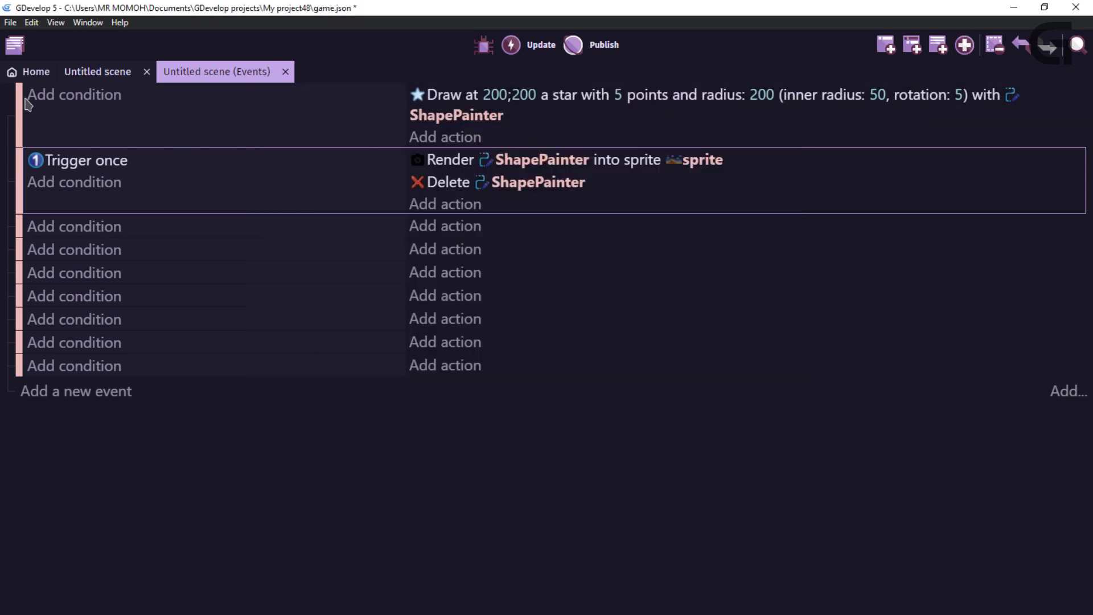
click(91, 76)
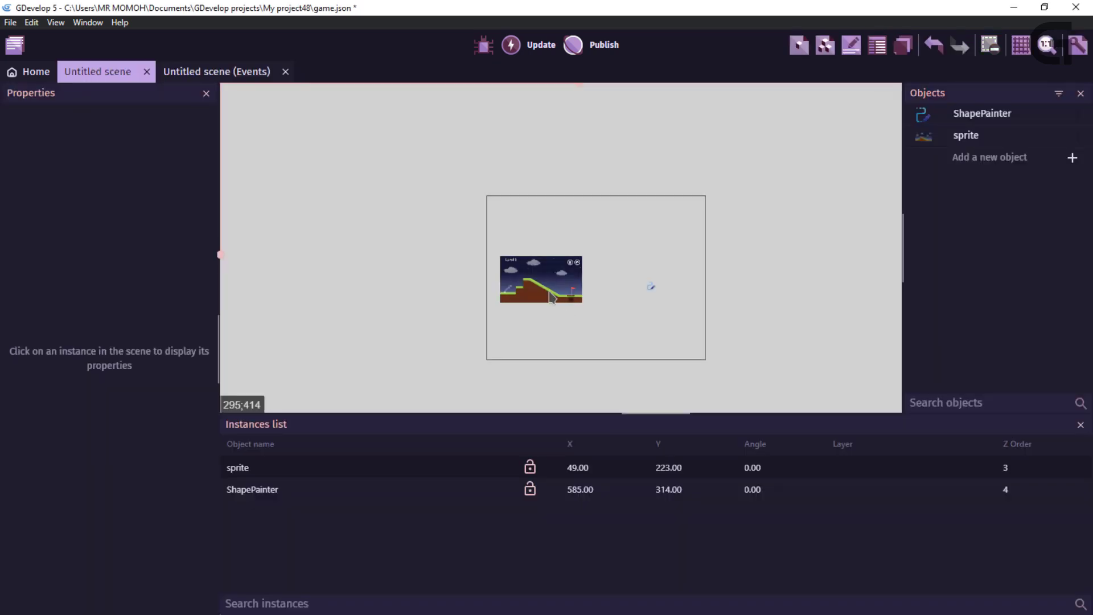
click(537, 279)
double_click(538, 279)
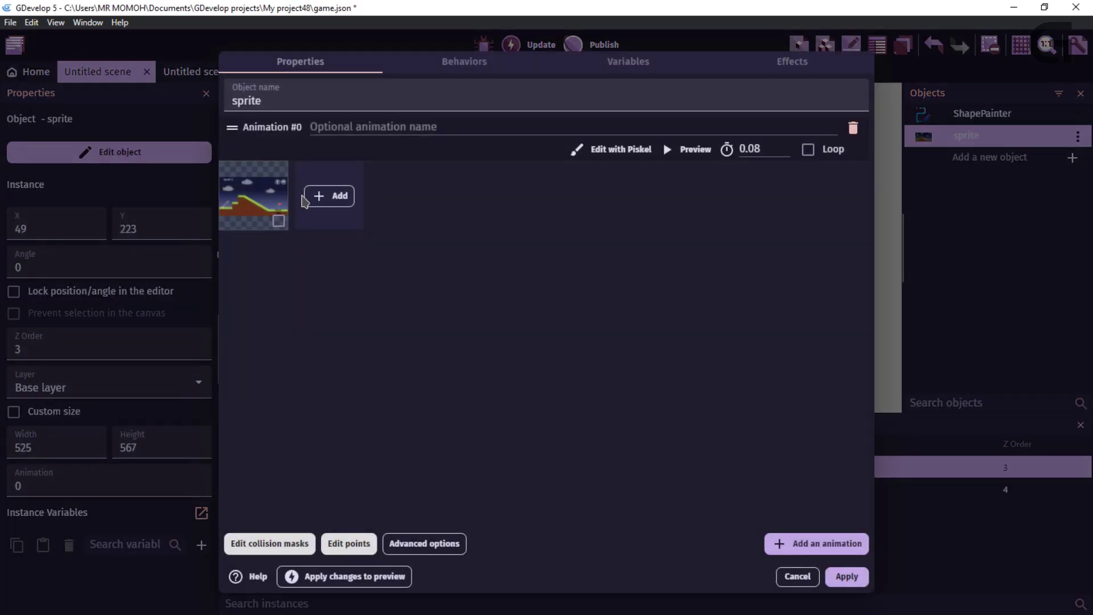
right_click(276, 198)
click(311, 206)
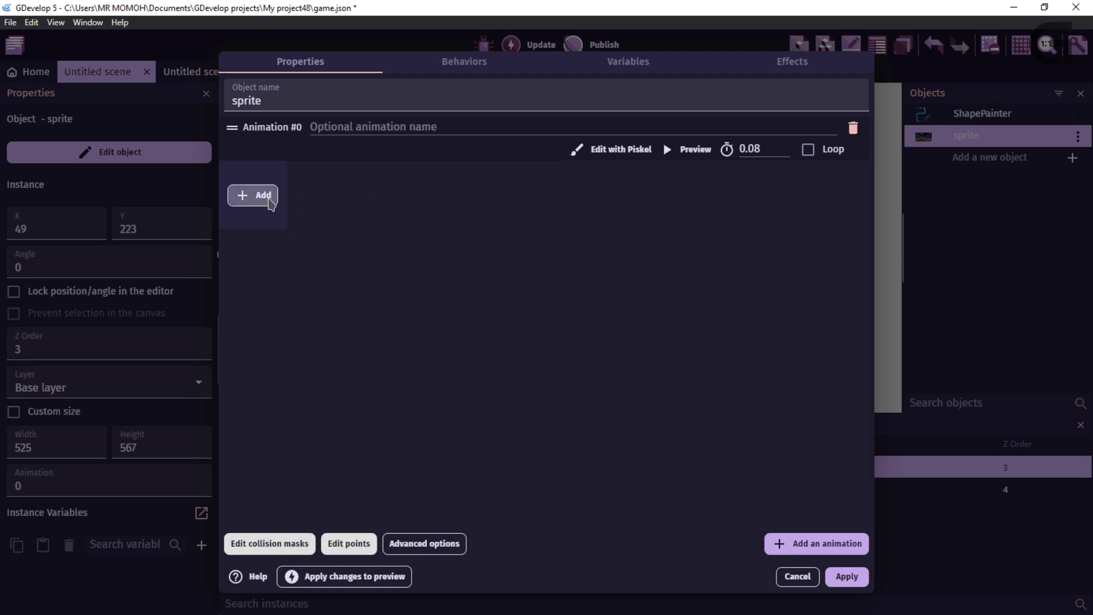
Load a different level image as the sprite's frame, apply, and preview the scene
click(263, 195)
double_click(239, 356)
click(643, 318)
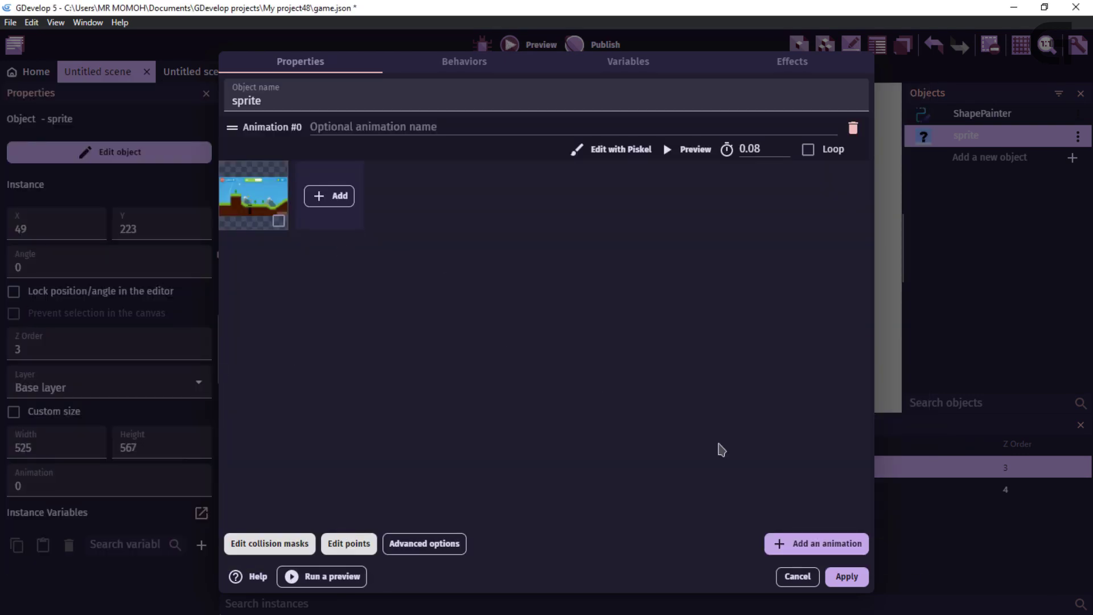
click(846, 577)
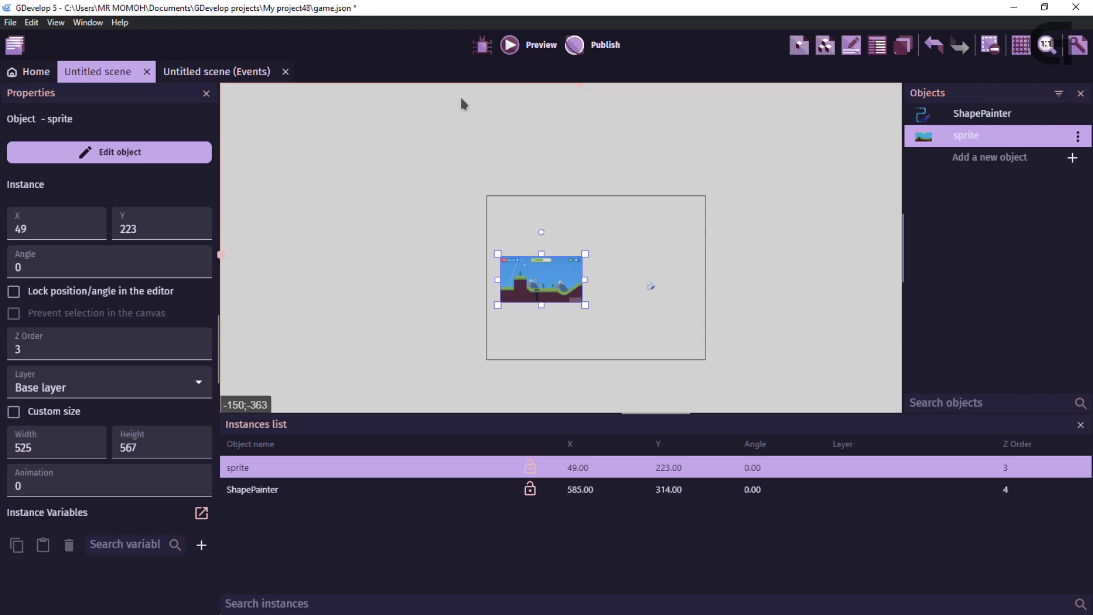
click(528, 51)
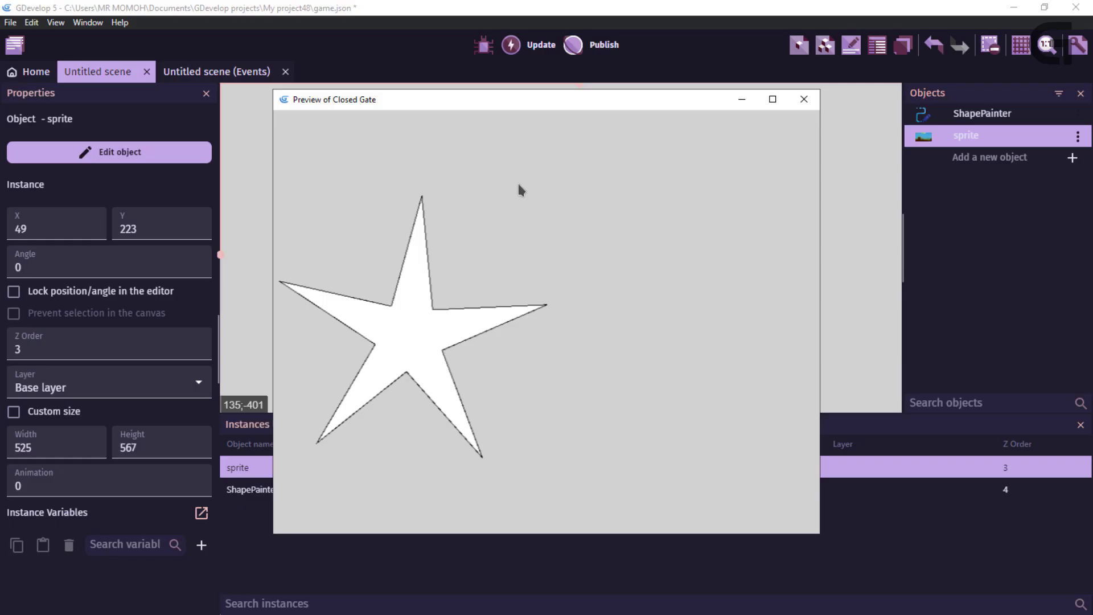
key(alt+F4)
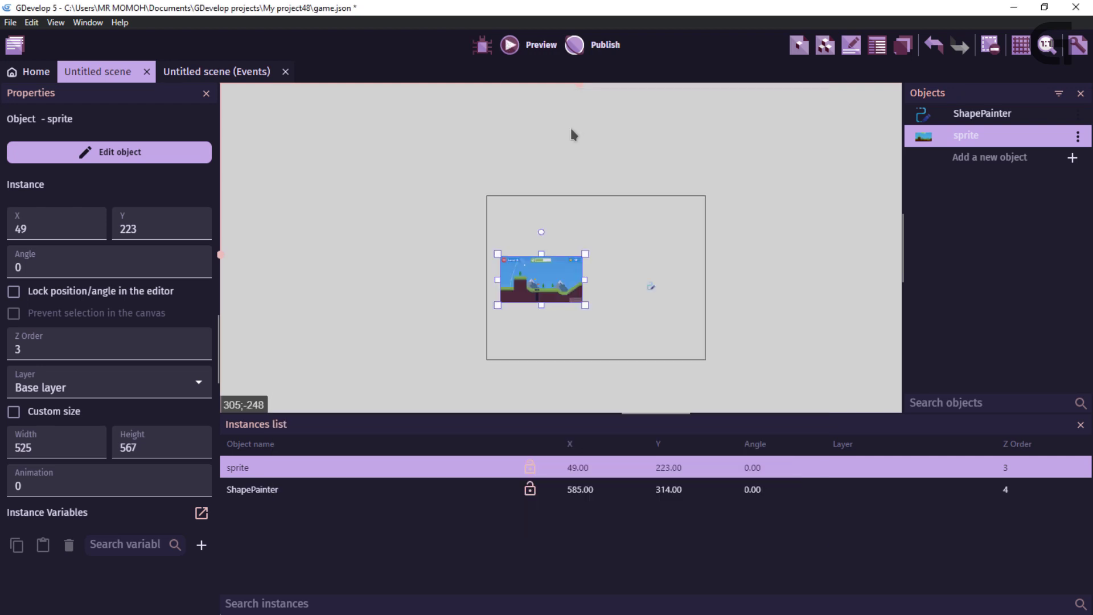